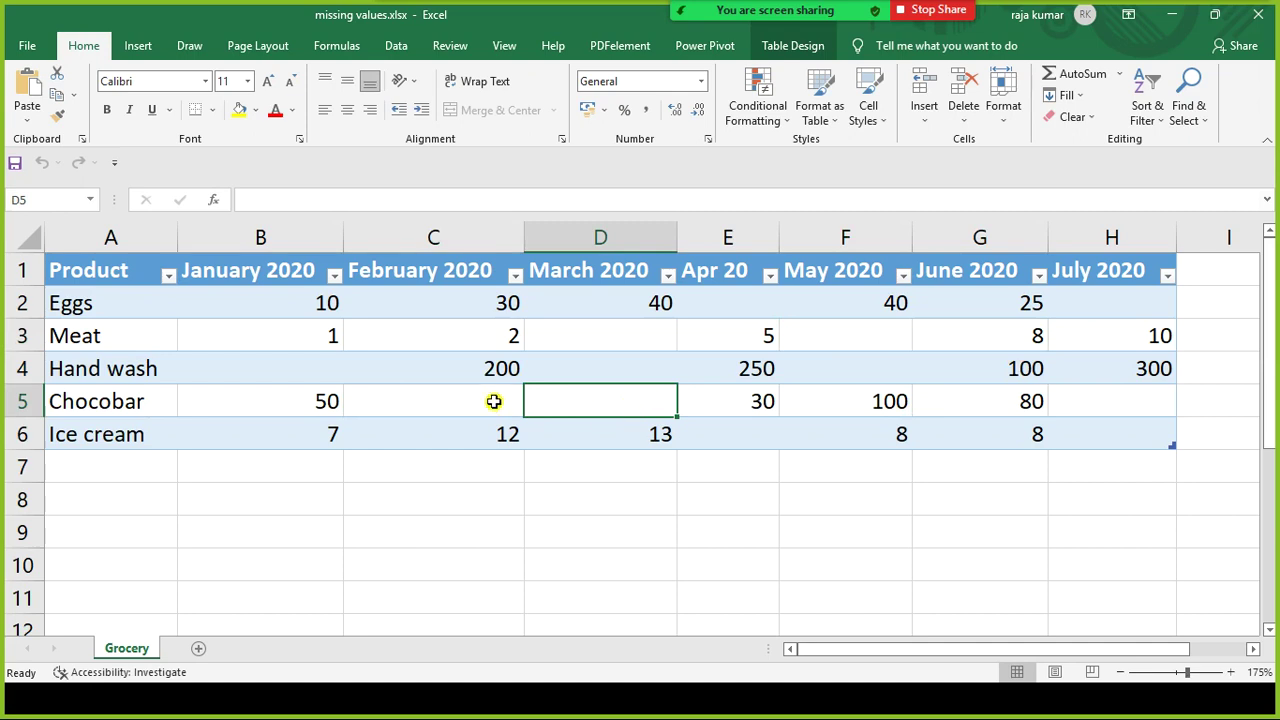
Step: Examine the grocery table for missing monthly values, checking the March 2020 column and the Eggs row
left_click(540, 403)
left_click(594, 340)
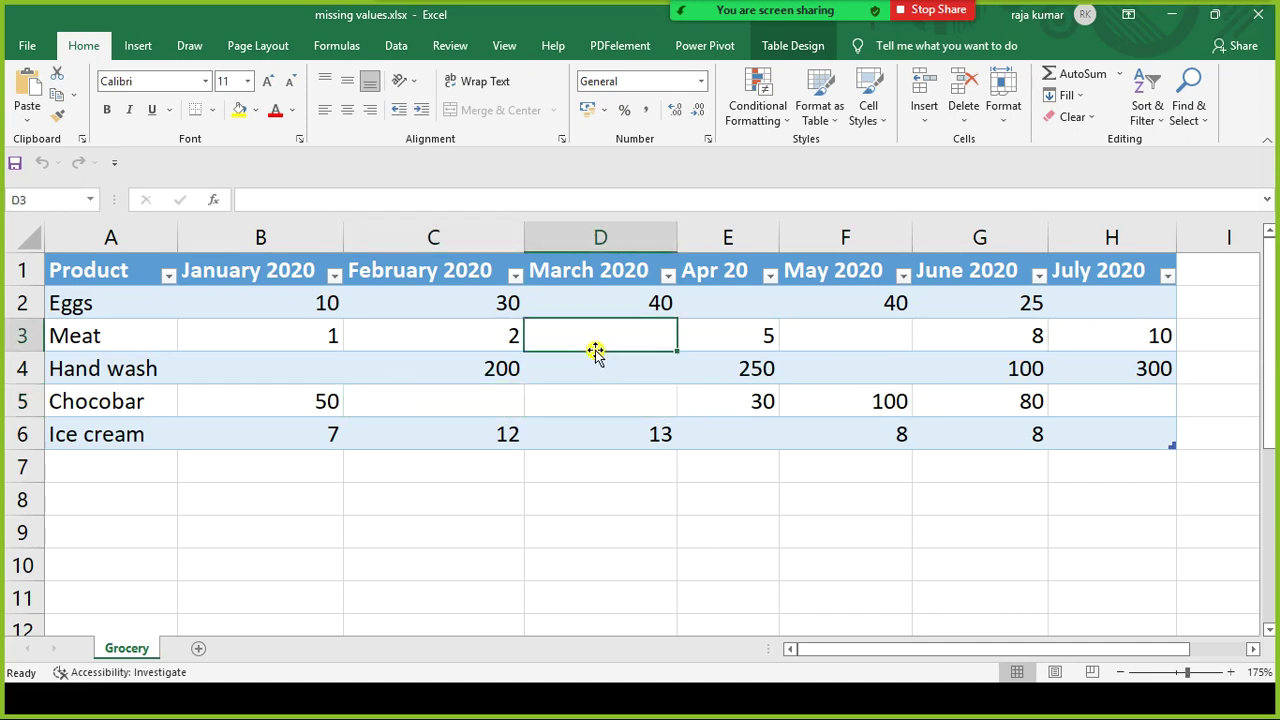
left_click(580, 397)
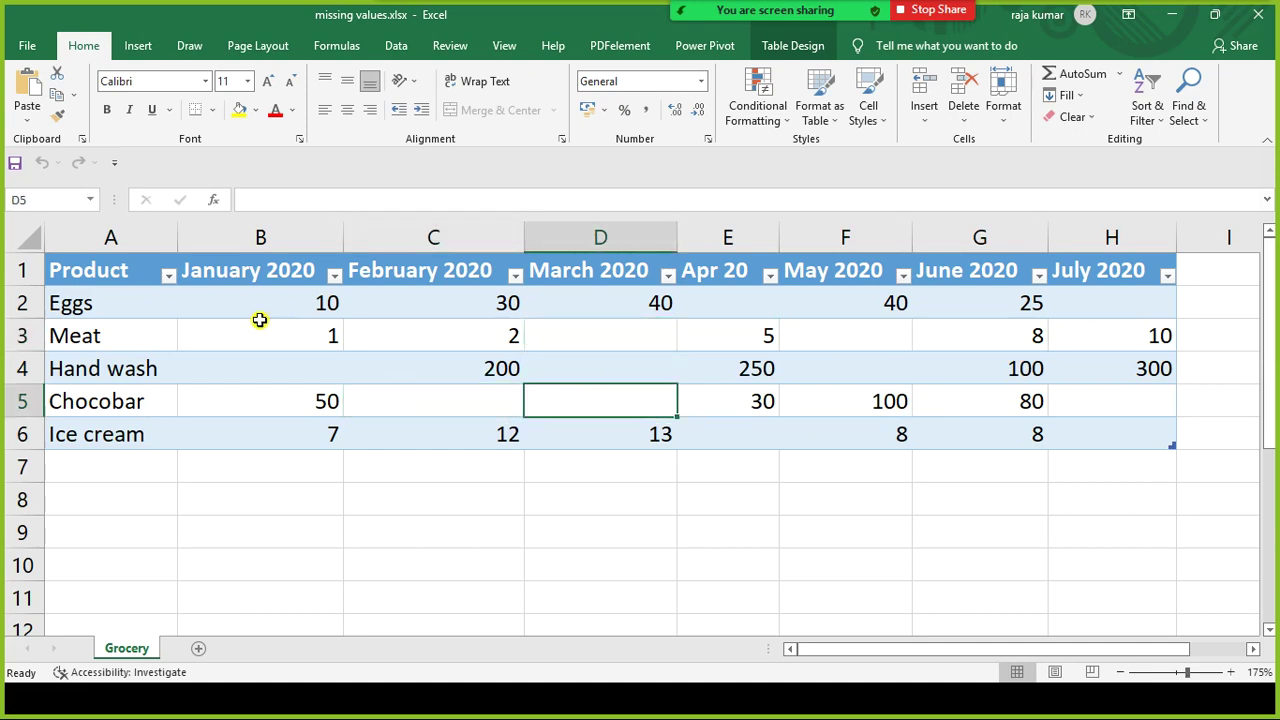
left_click(127, 305)
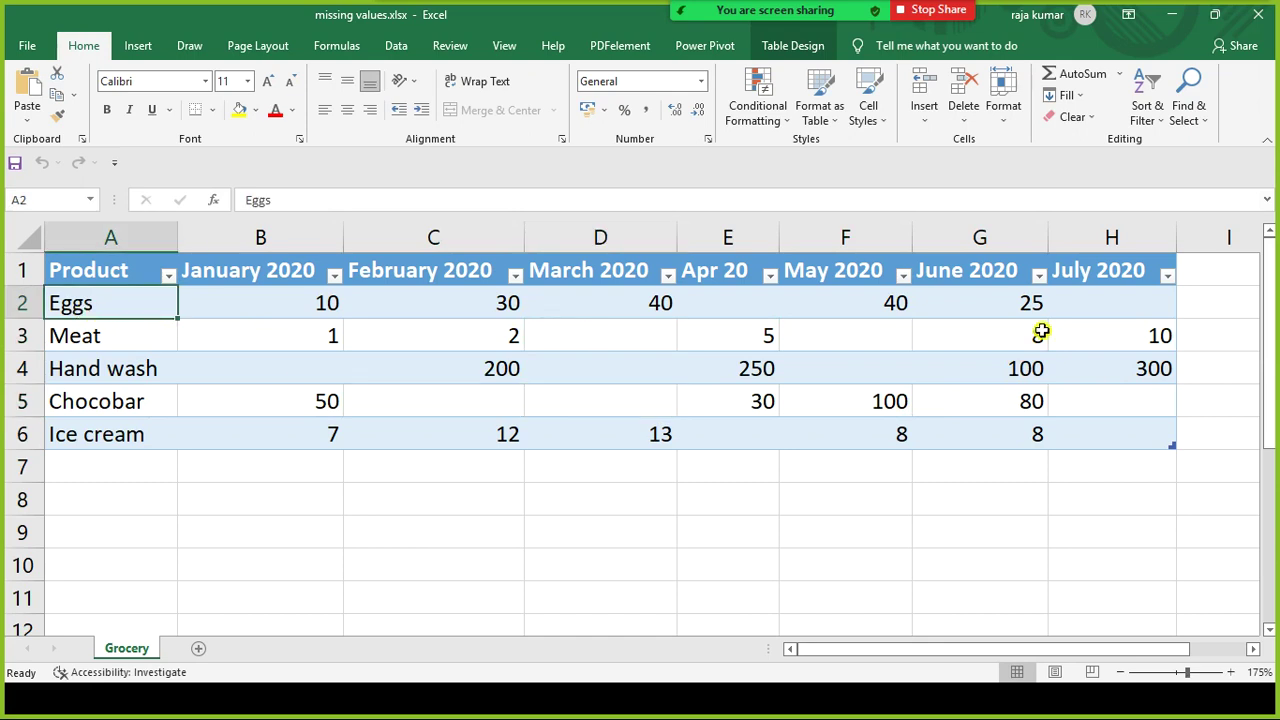
left_click(1089, 305)
left_click_drag(1089, 305, 306, 306)
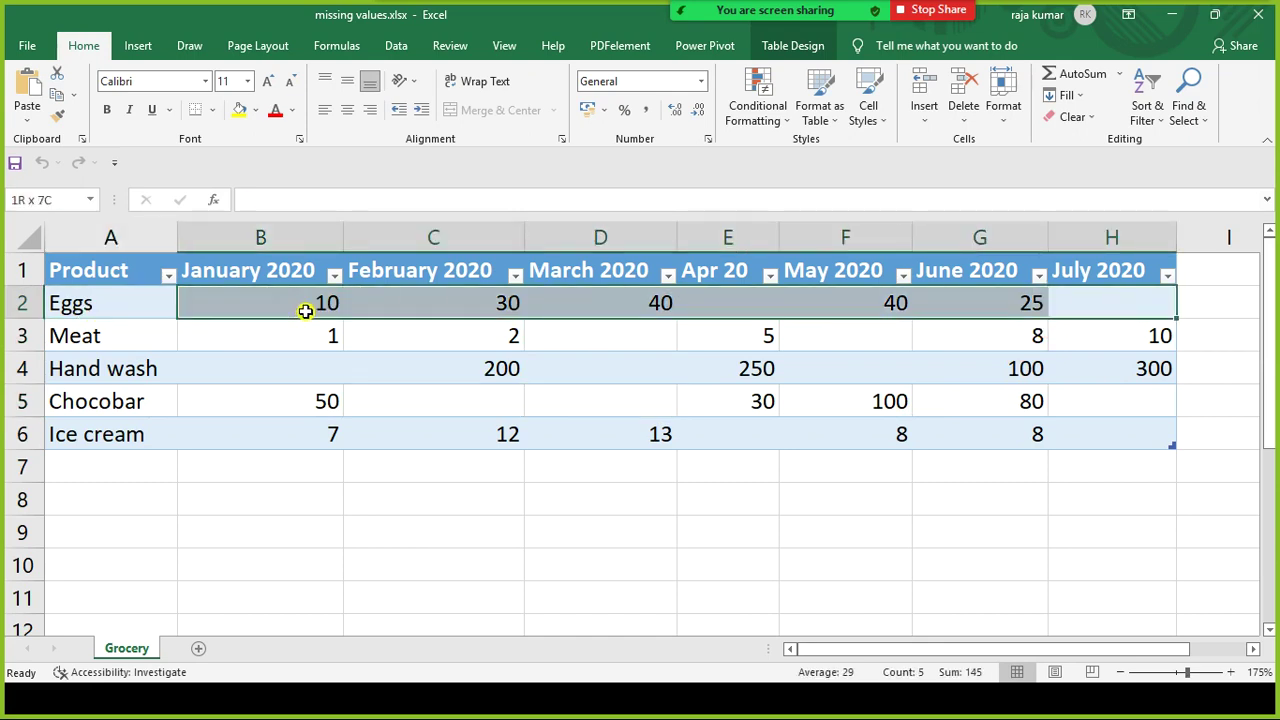
left_click(705, 297)
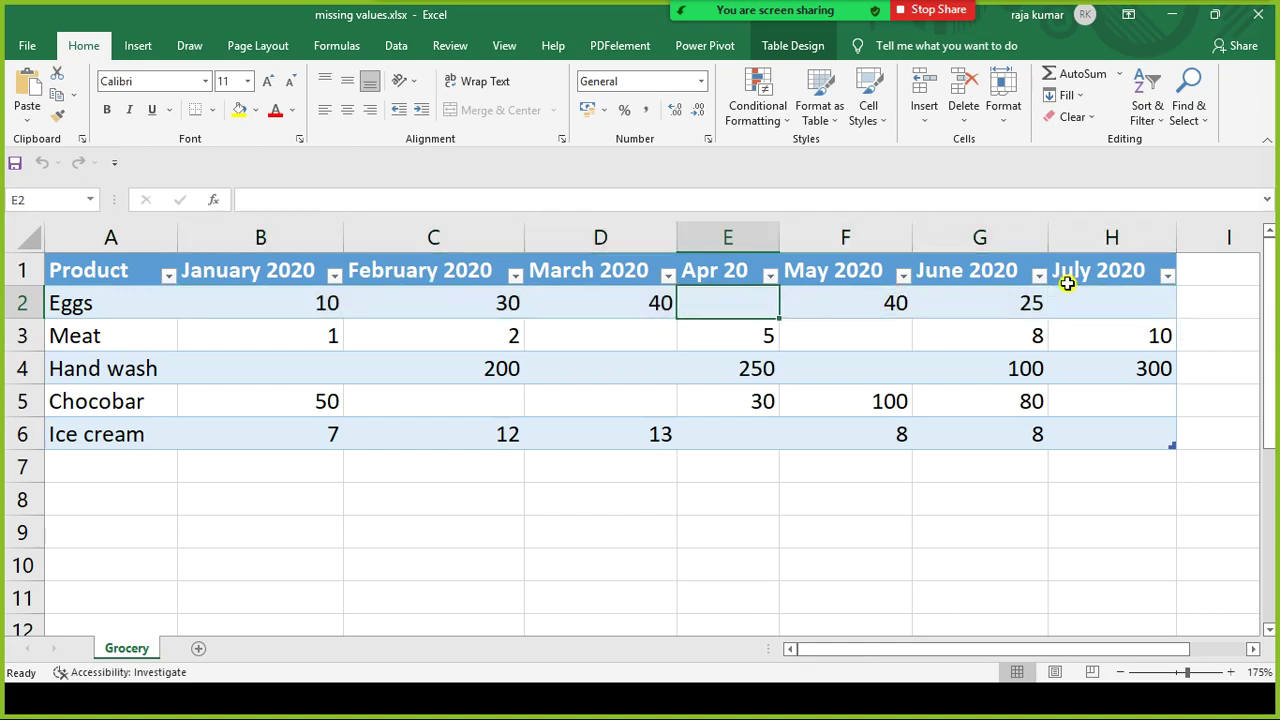
left_click_drag(291, 302, 1118, 309)
left_click(745, 311)
left_click(1120, 304)
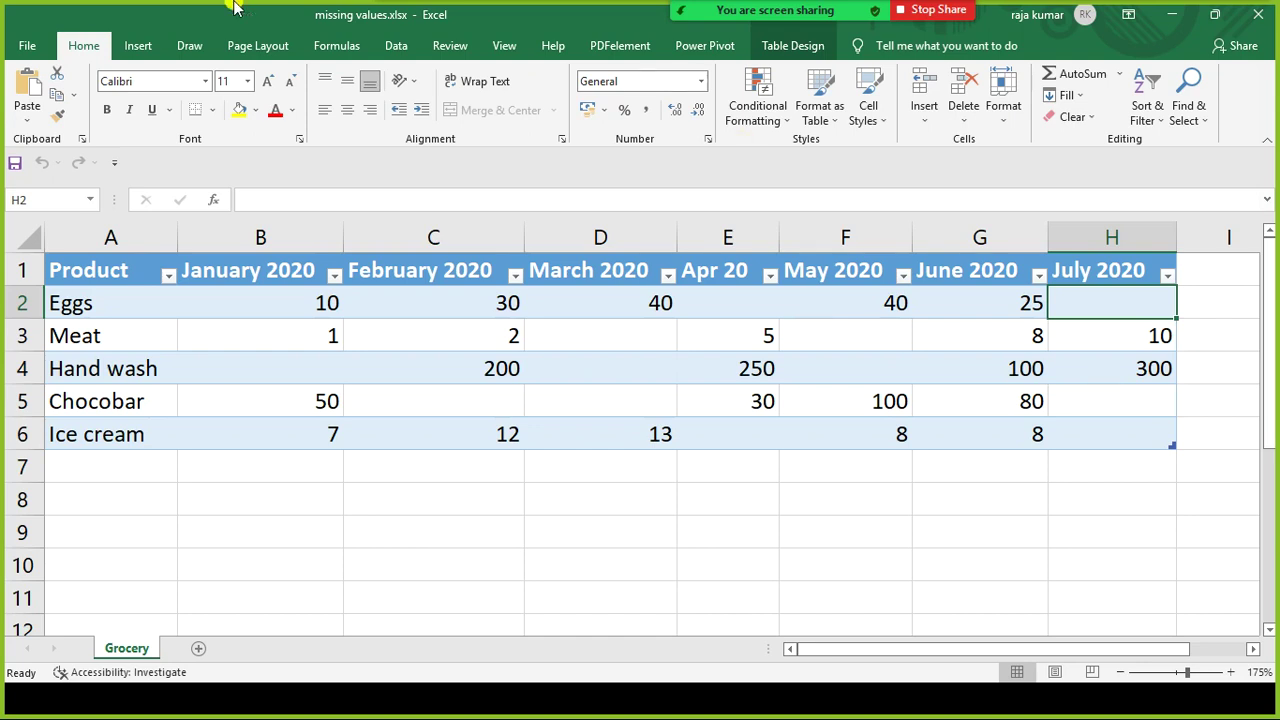
Step: Compare the Eggs row's monthly values from January to July 2020 with its empty April and July cells
left_click_drag(297, 314, 986, 317)
left_click(429, 240)
left_click(290, 312)
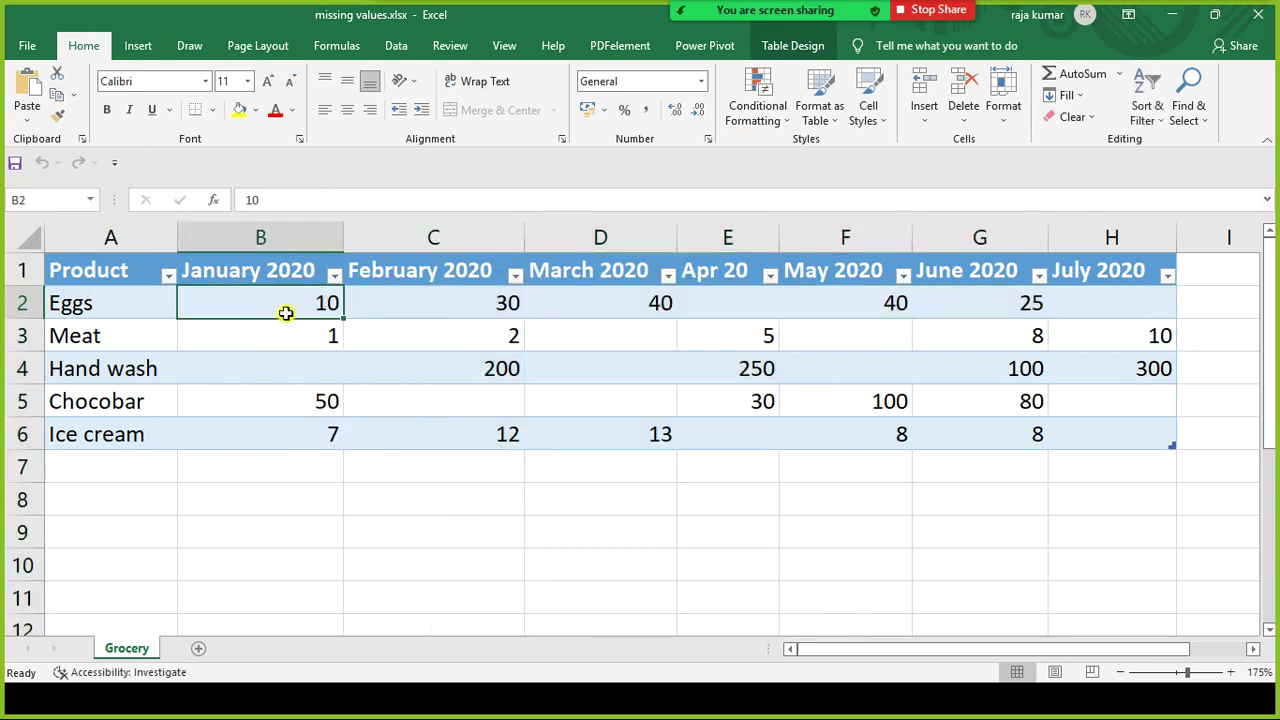
left_click(424, 308)
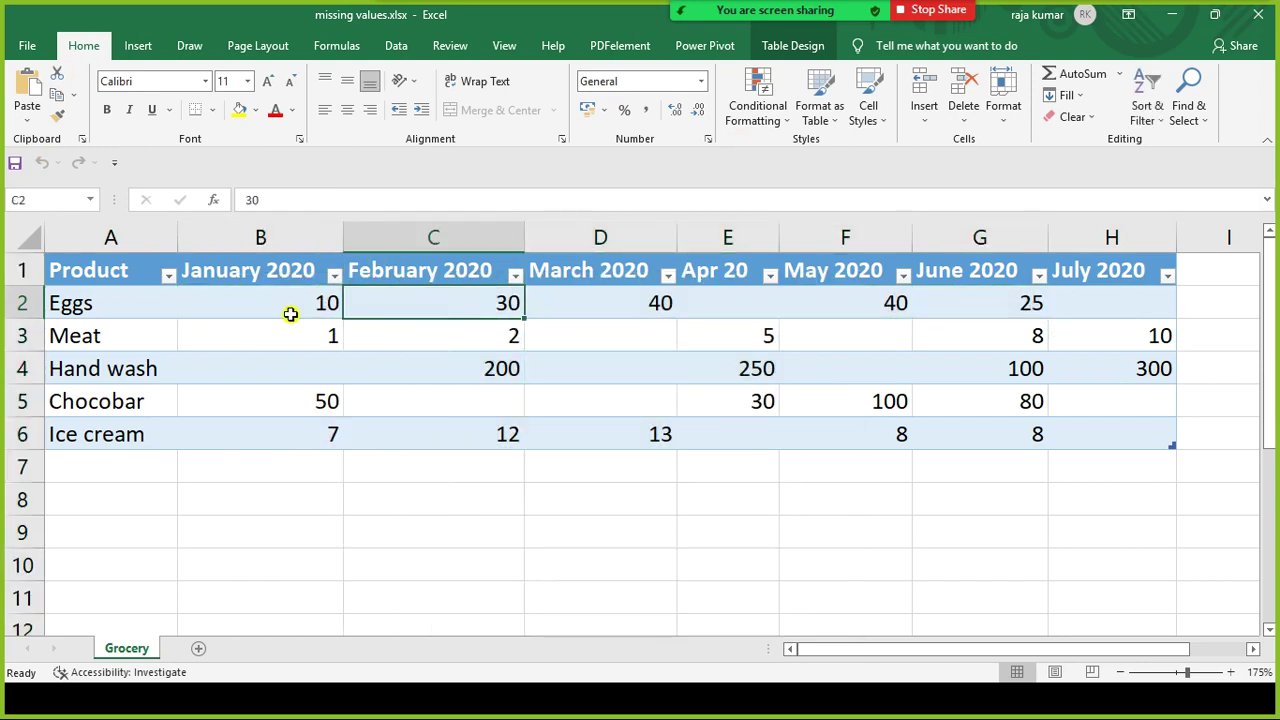
left_click(235, 310)
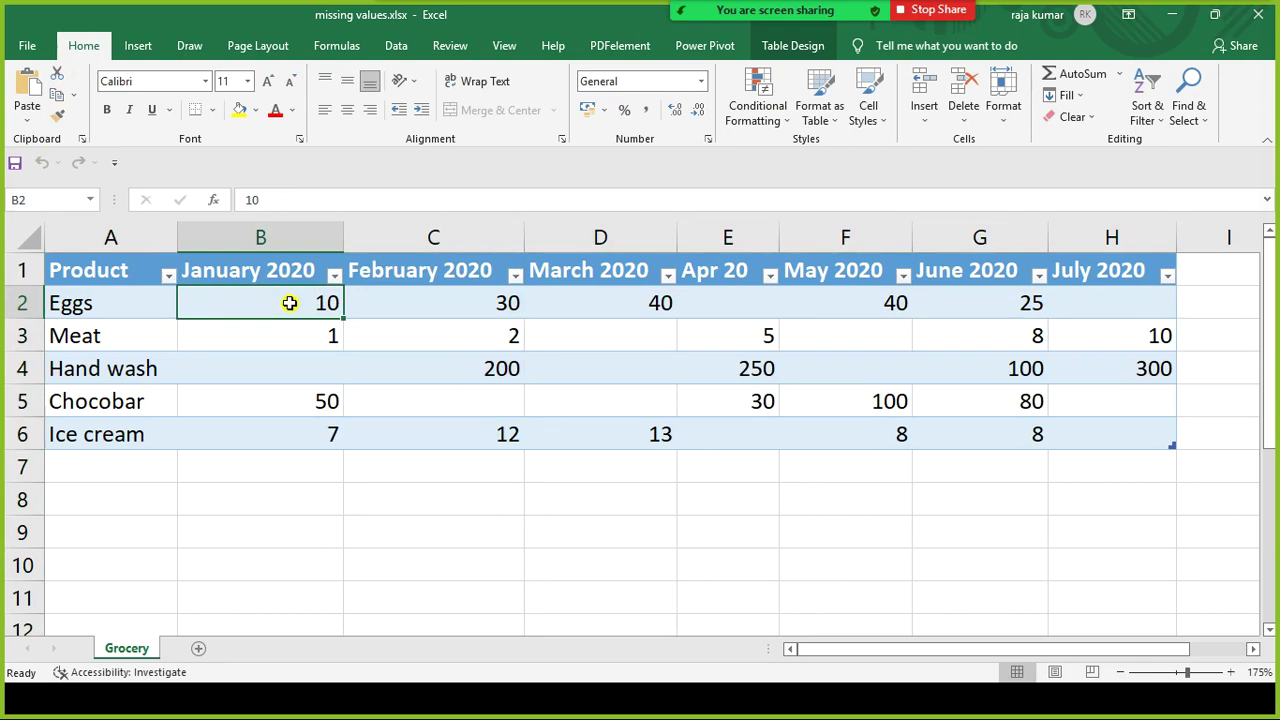
left_click(382, 305)
left_click(600, 324)
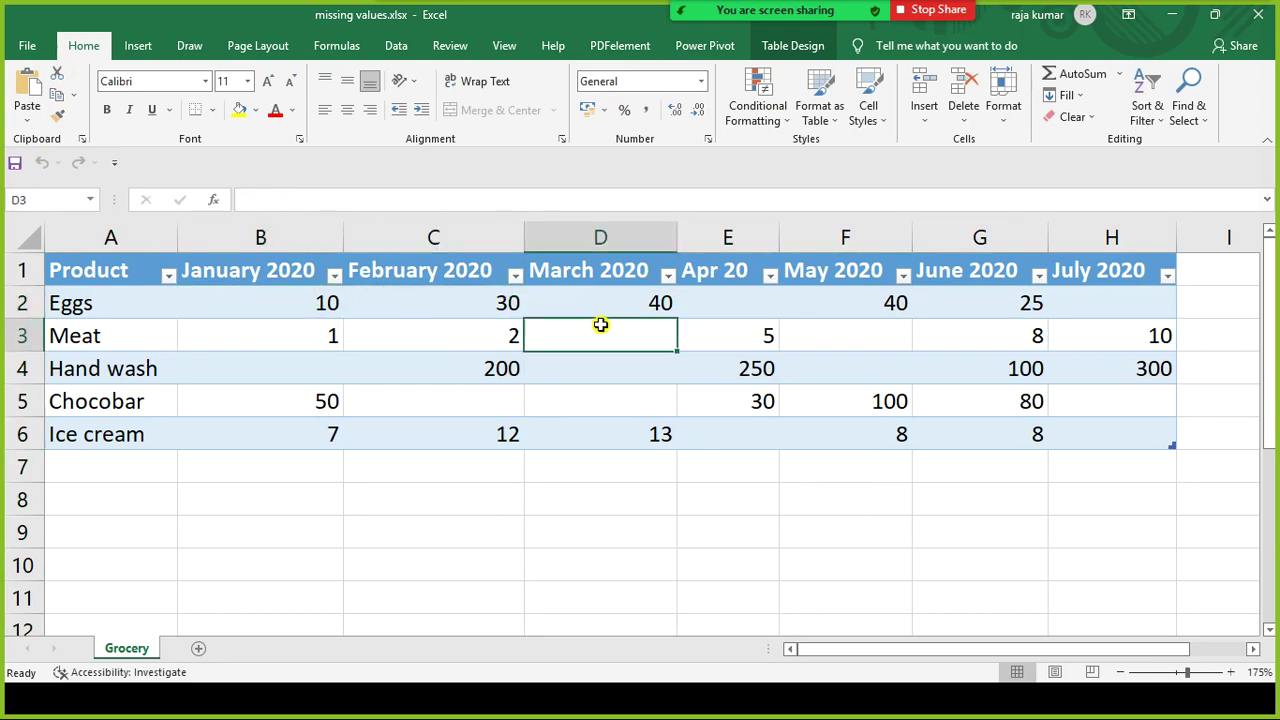
left_click(775, 312)
left_click(1066, 308)
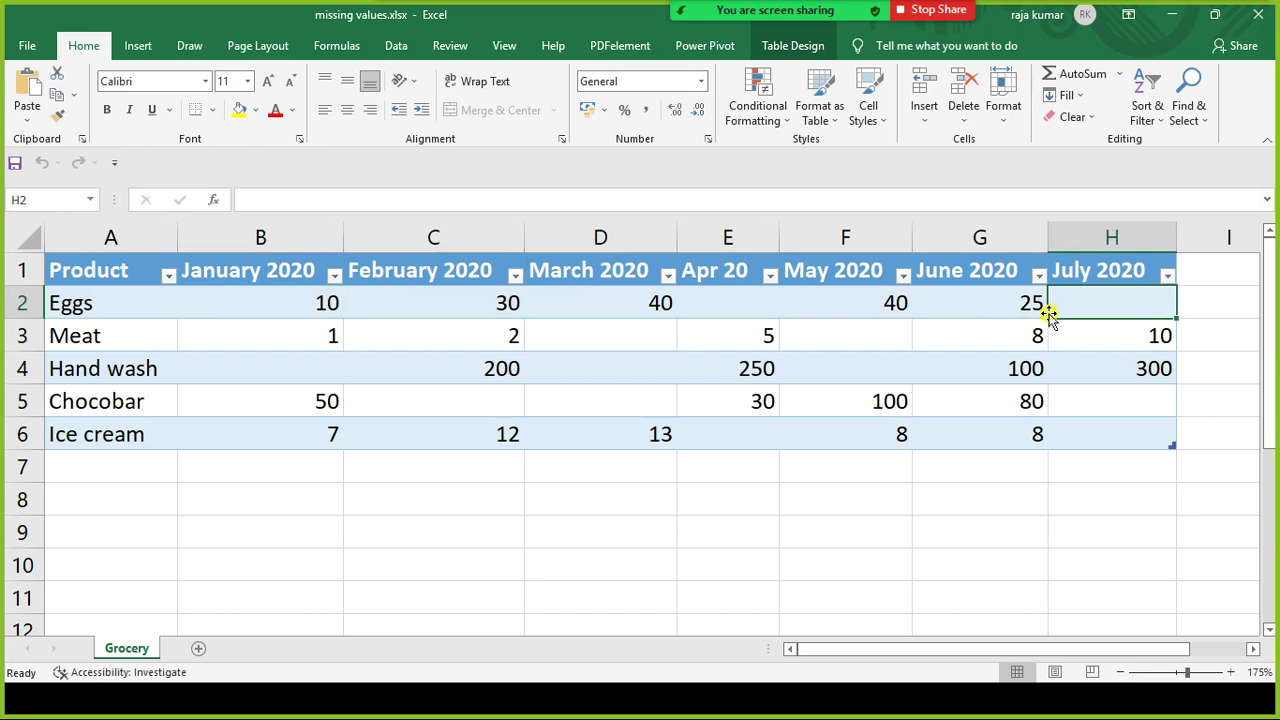
left_click(1028, 316)
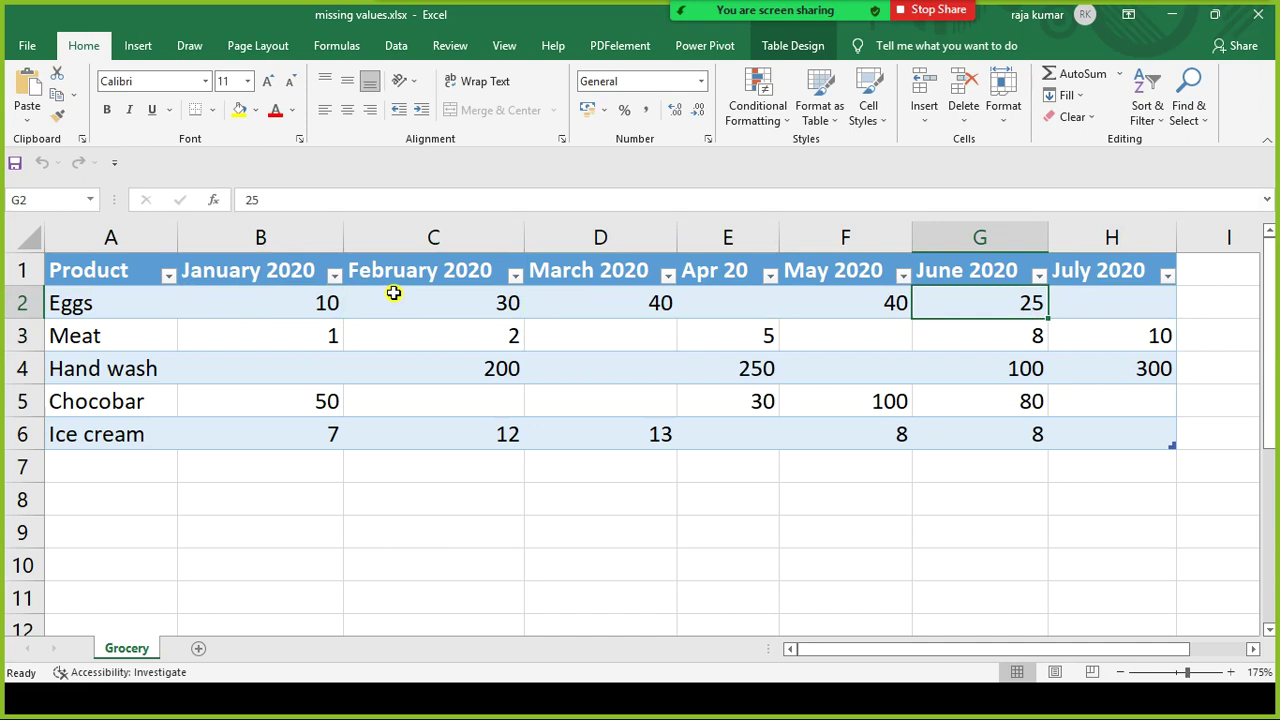
left_click(1100, 314)
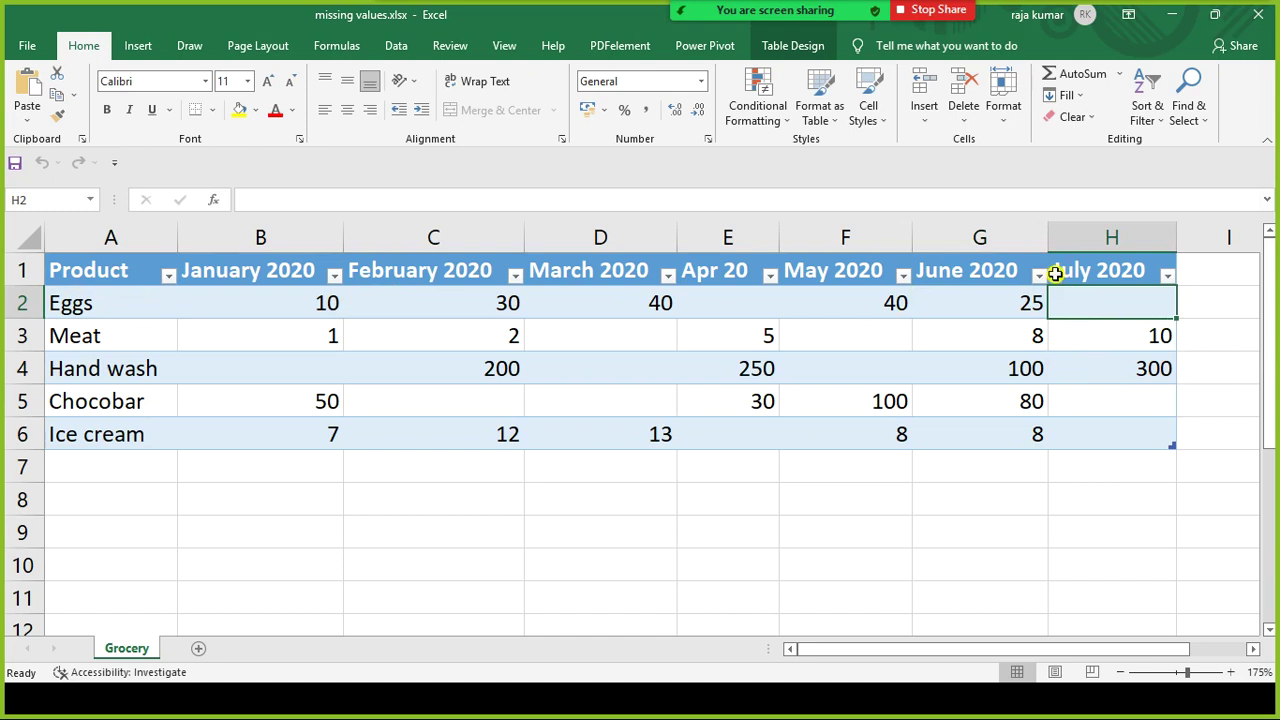
left_click(773, 300)
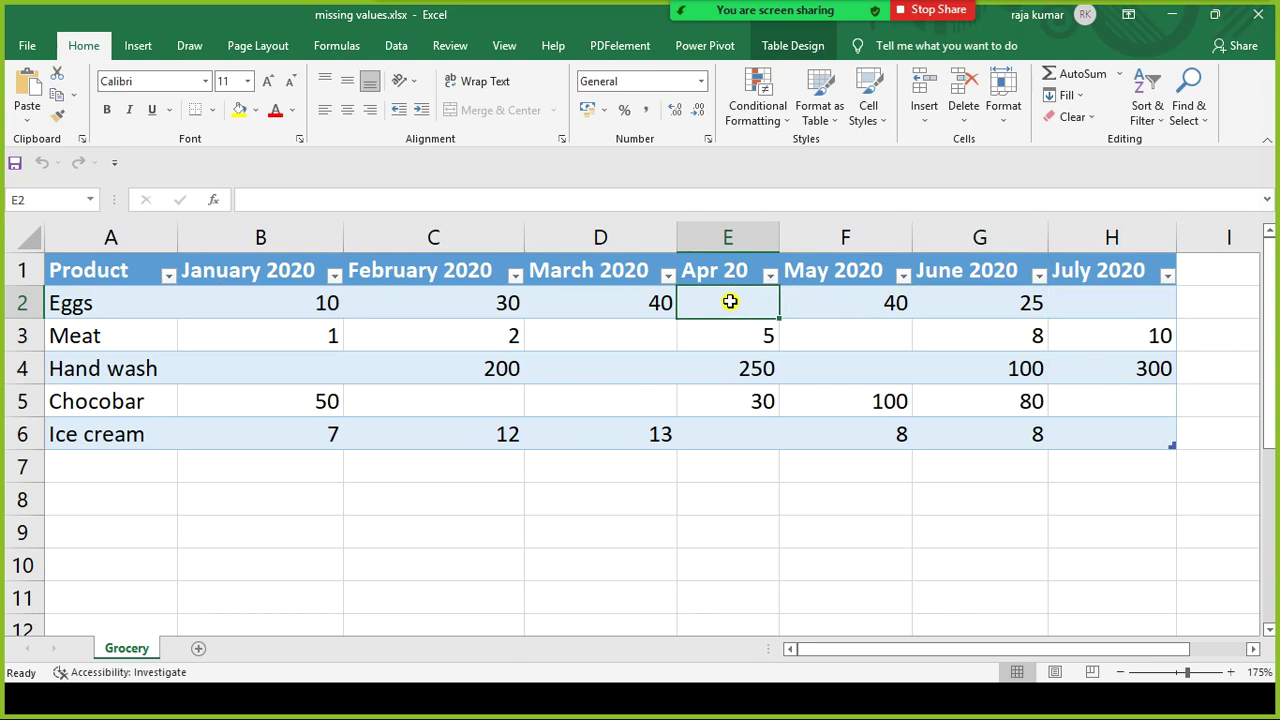
left_click(301, 313)
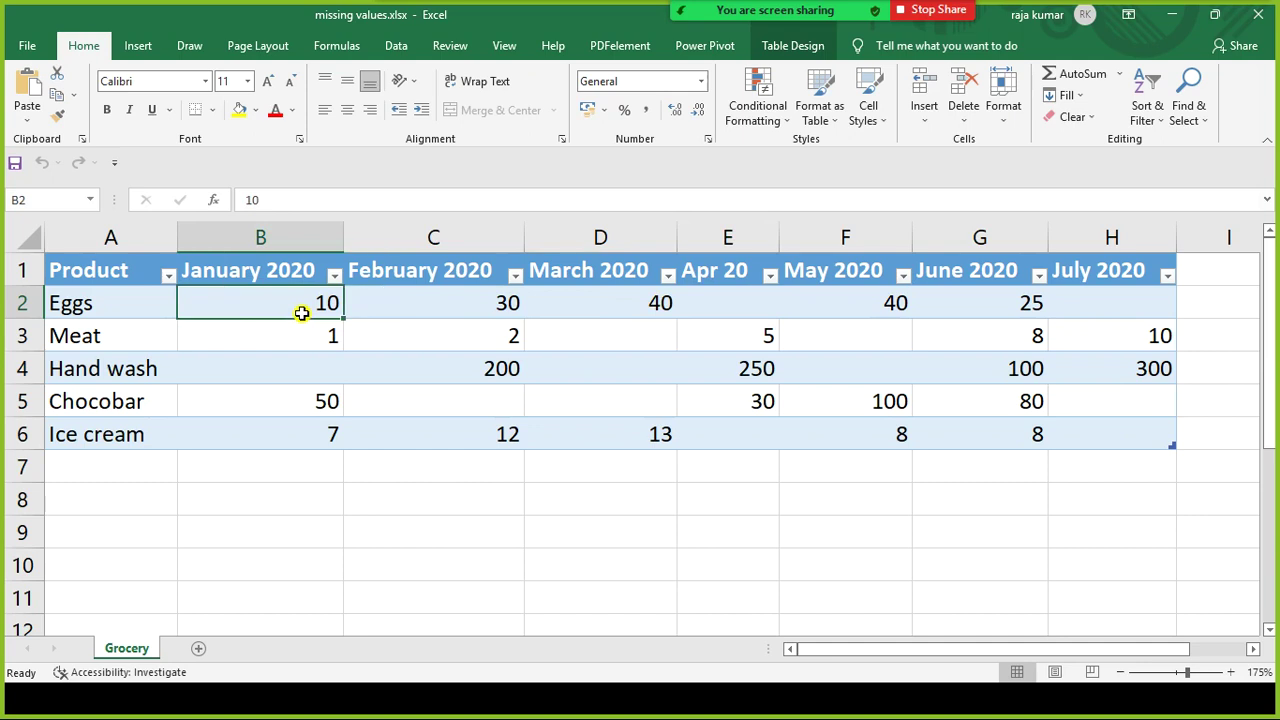
left_click(722, 303)
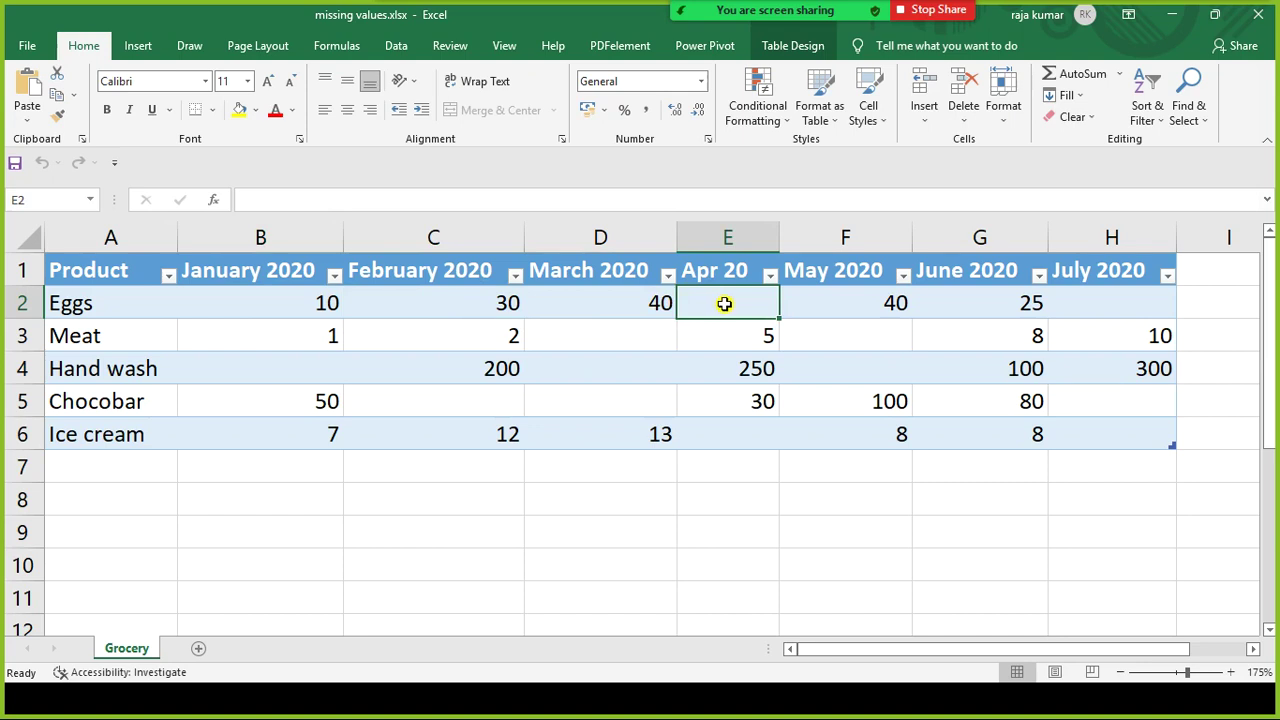
left_click(1108, 290)
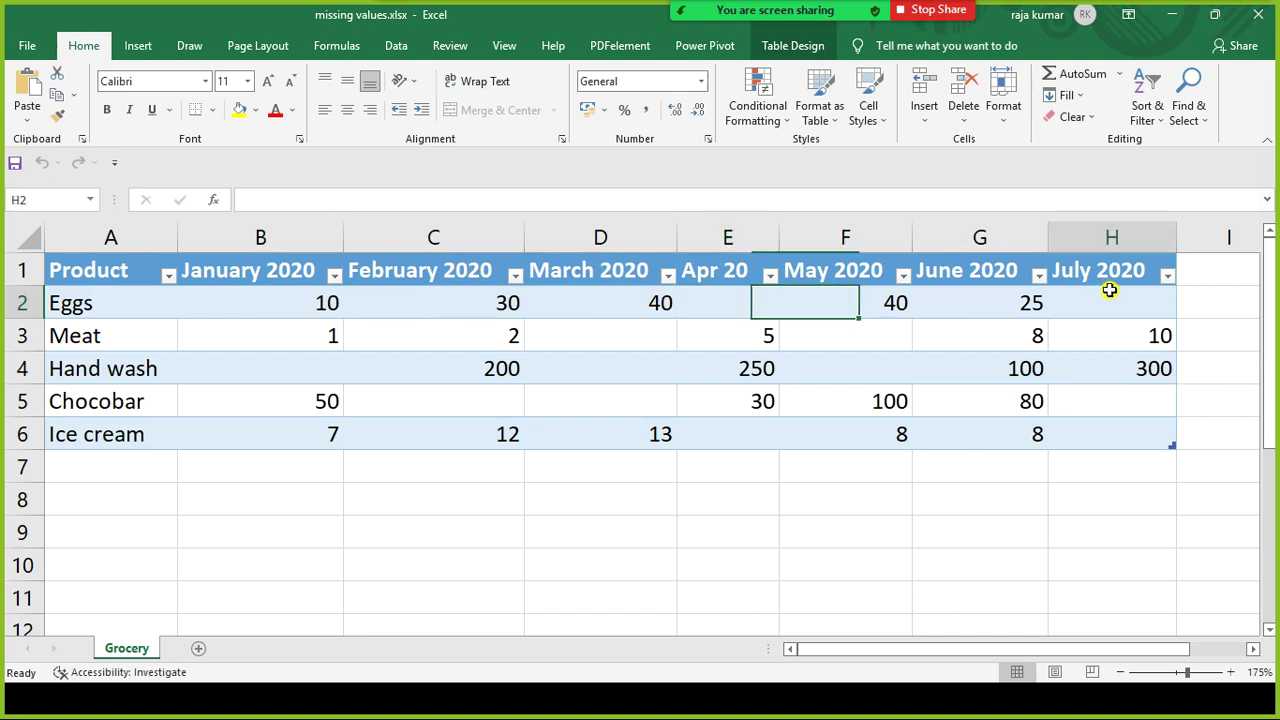
left_click(685, 292)
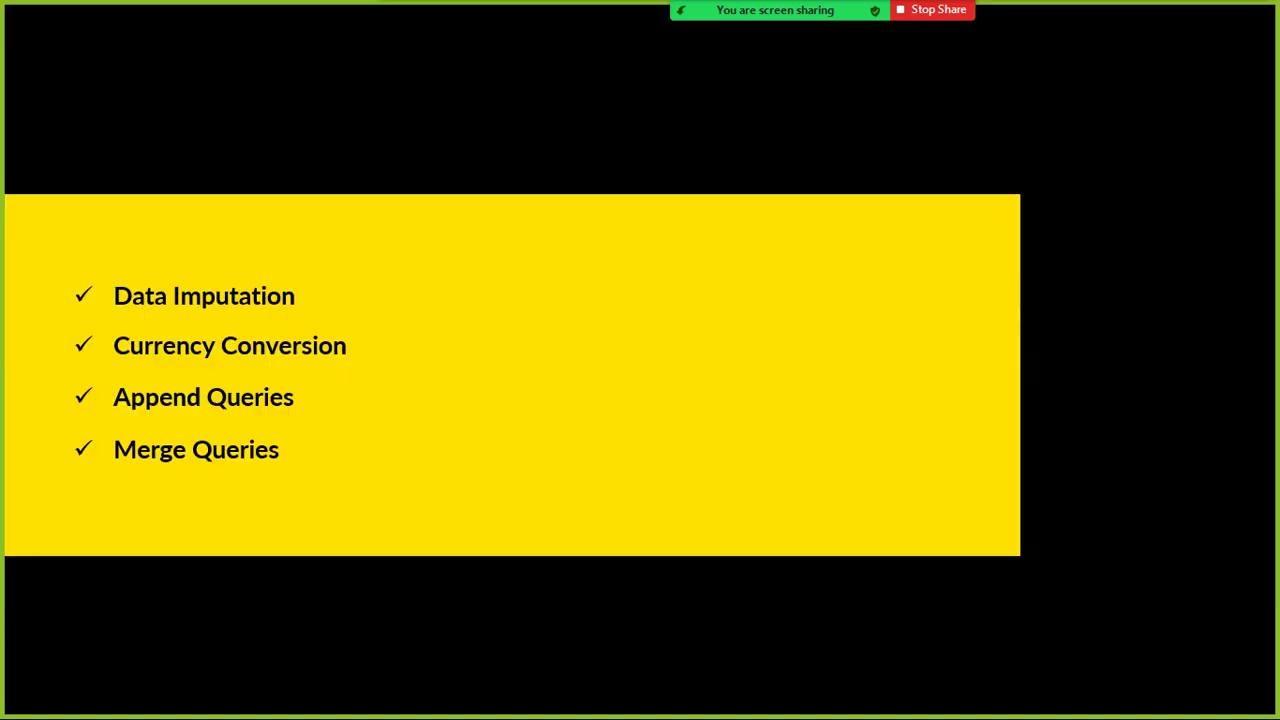
Step: Switch to Power BI Desktop, go to the report view and open the data in the Power Query Editor
key("alt+Tab")
key("alt+Tab")
key("Tab")
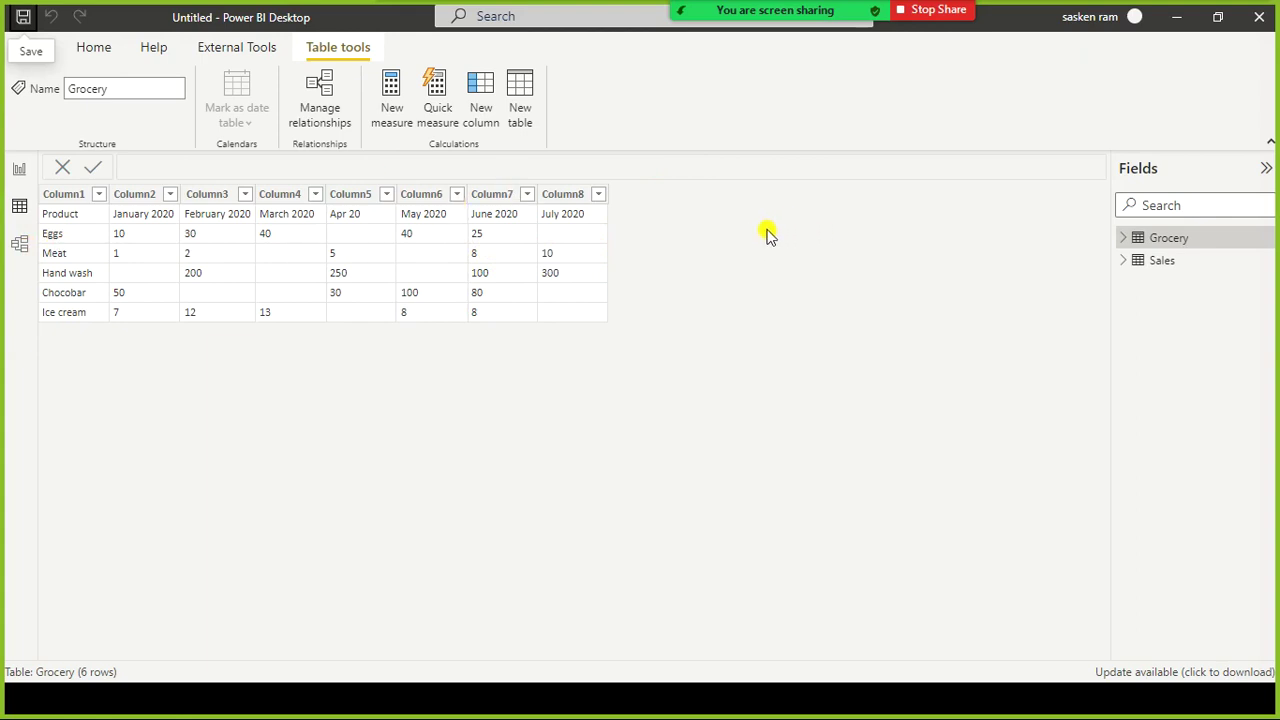
left_click(18, 170)
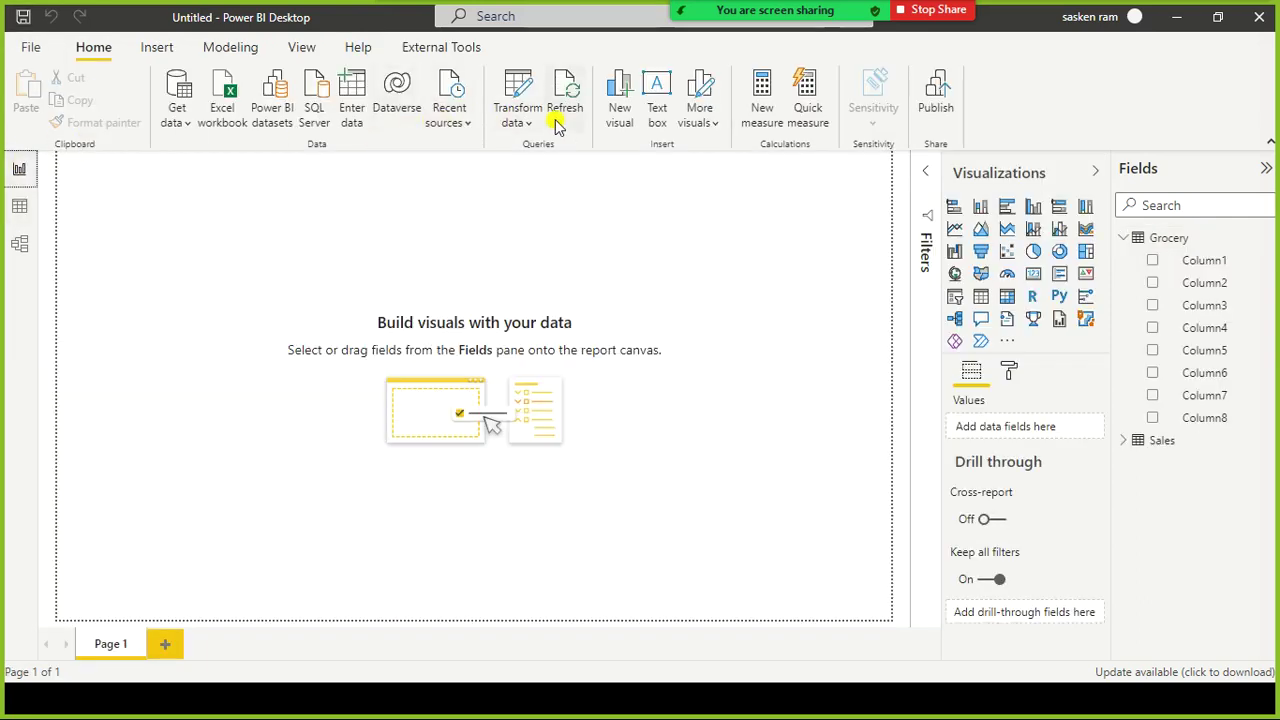
left_click(510, 122)
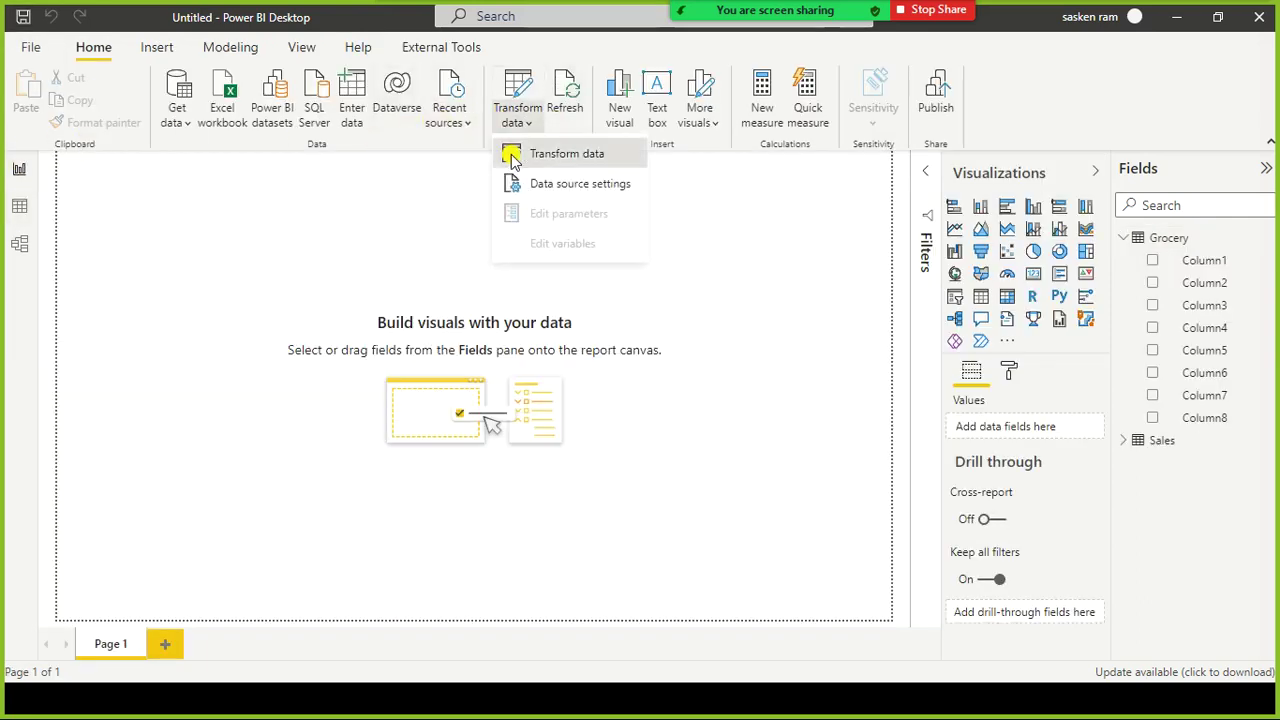
left_click(510, 229)
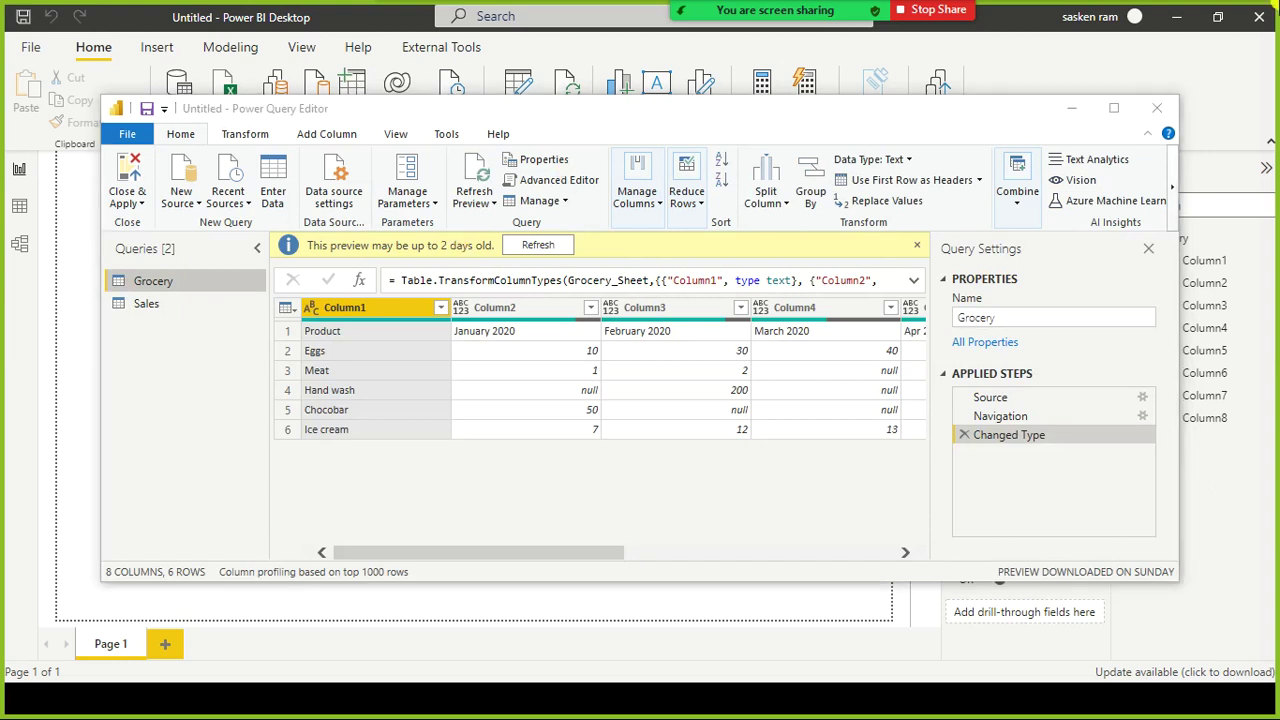
Step: Refresh the outdated Grocery query preview and maximize the Power Query Editor window
left_click(520, 245)
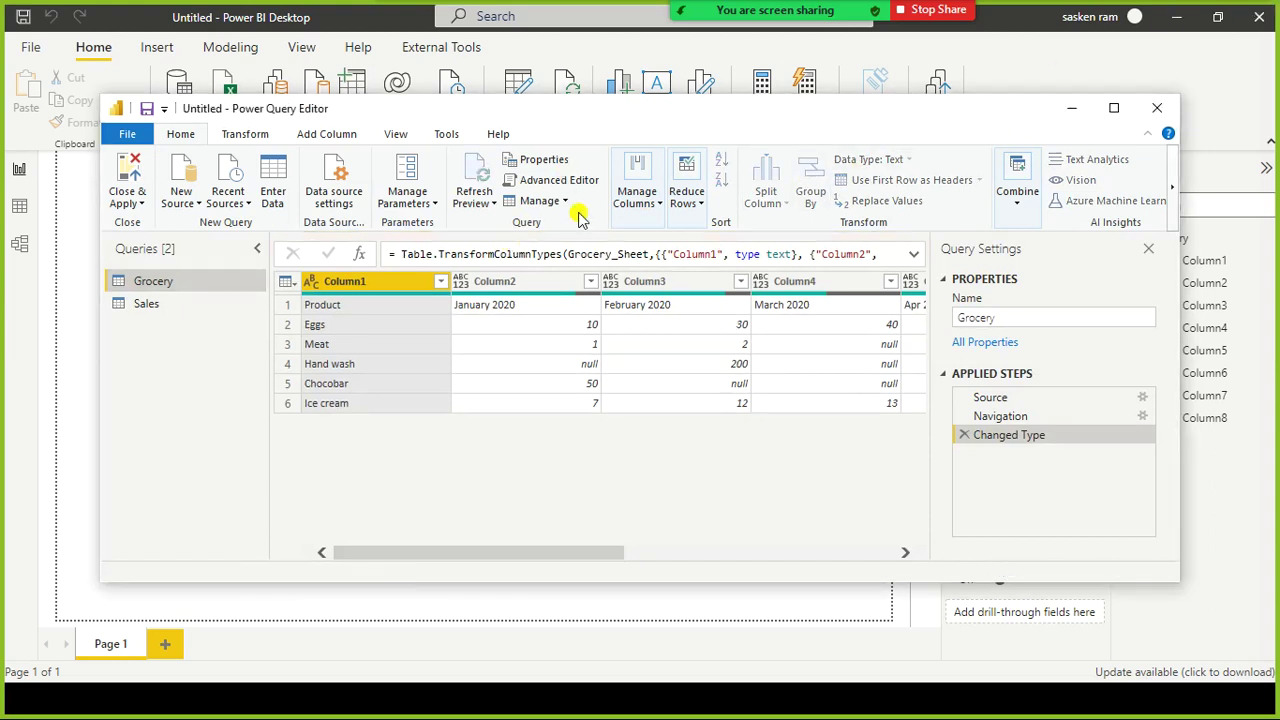
left_click(1100, 117)
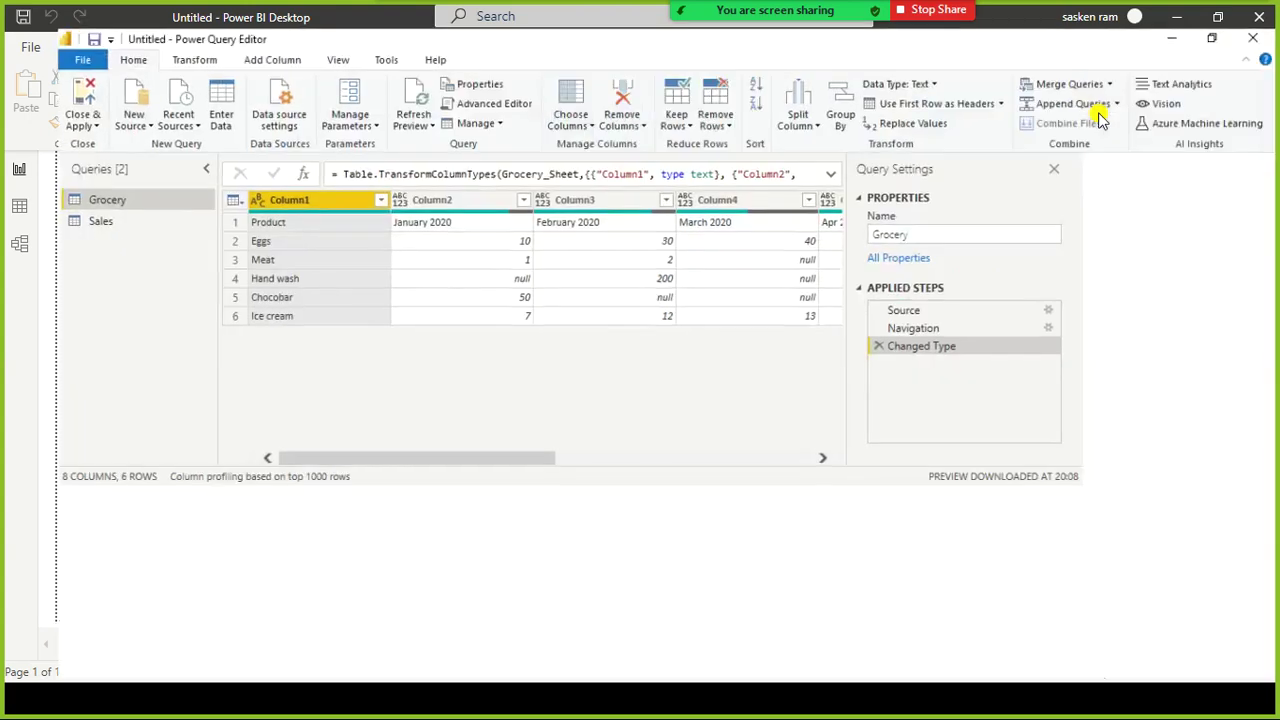
left_click_drag(566, 653, 534, 609)
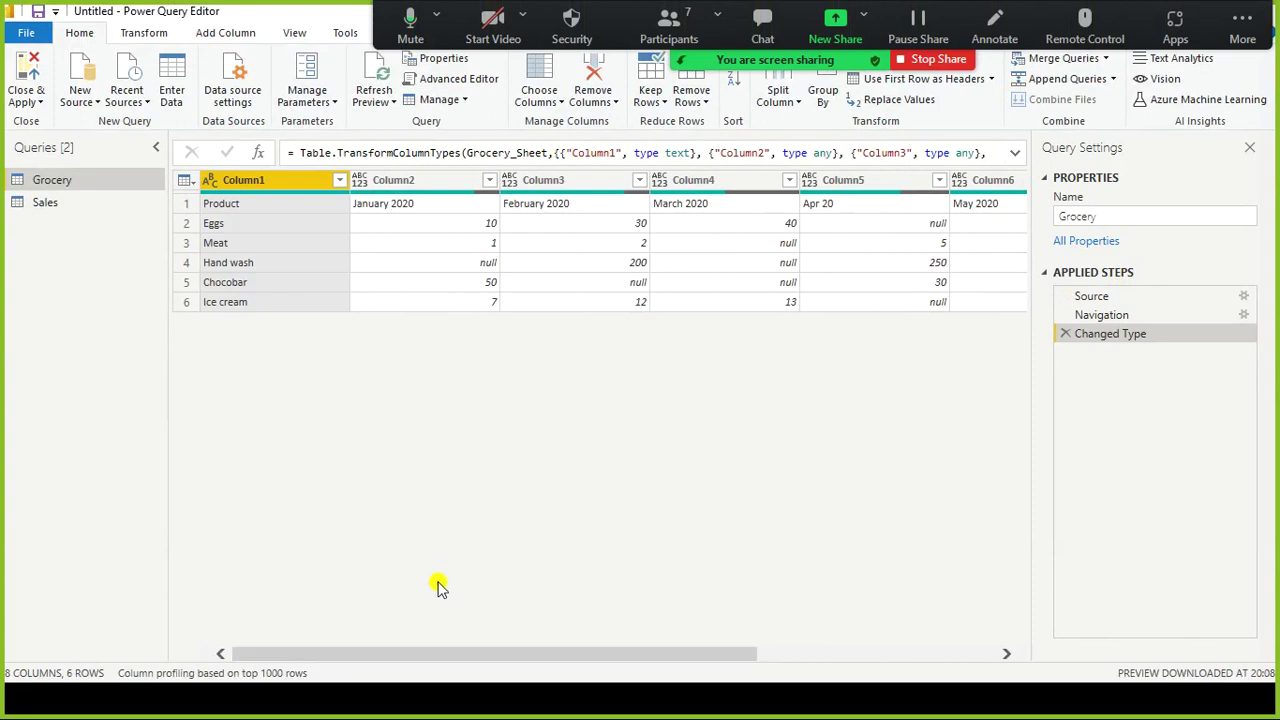
Step: Promote the first row of the Grocery query to column headers
left_click(224, 207)
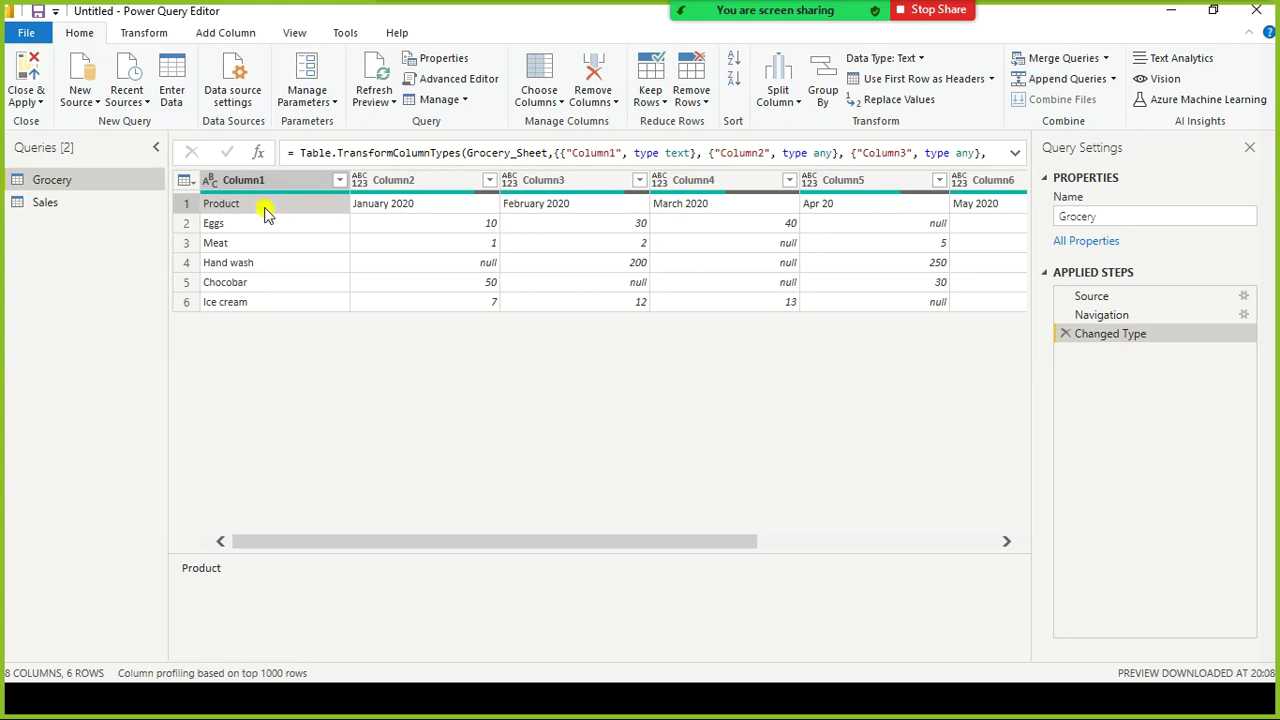
left_click(148, 32)
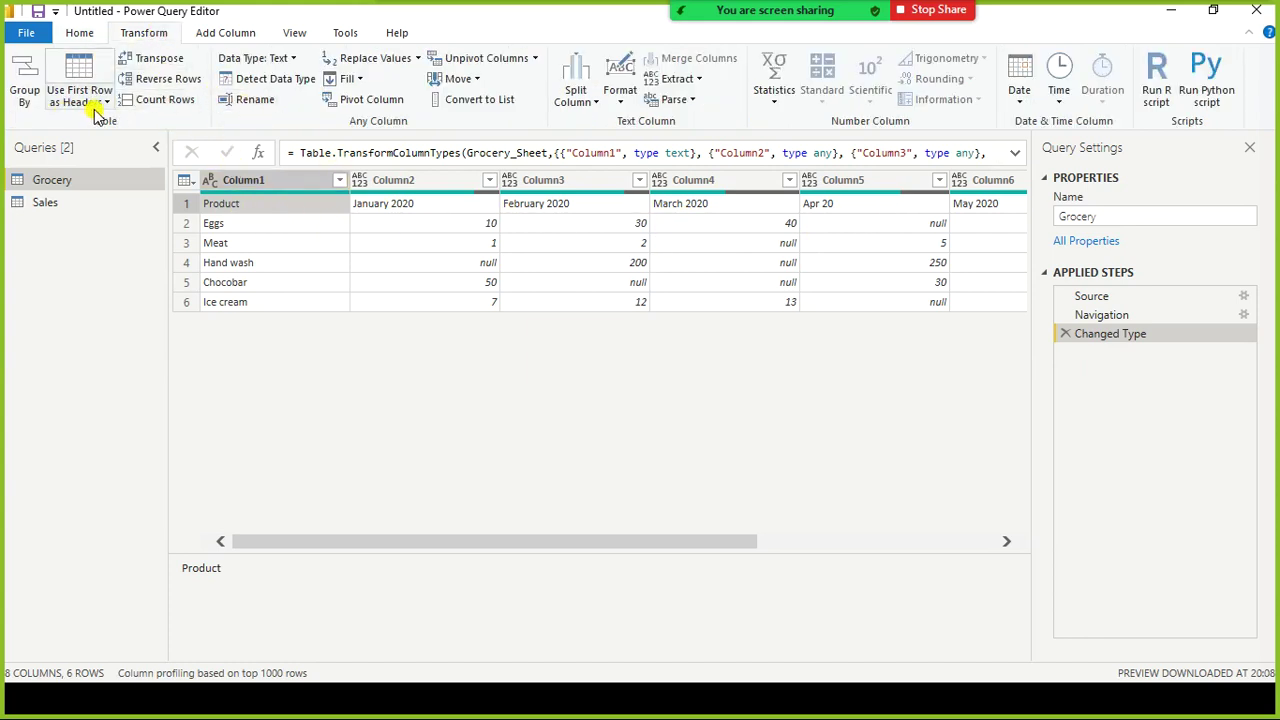
left_click(106, 108)
left_click(107, 122)
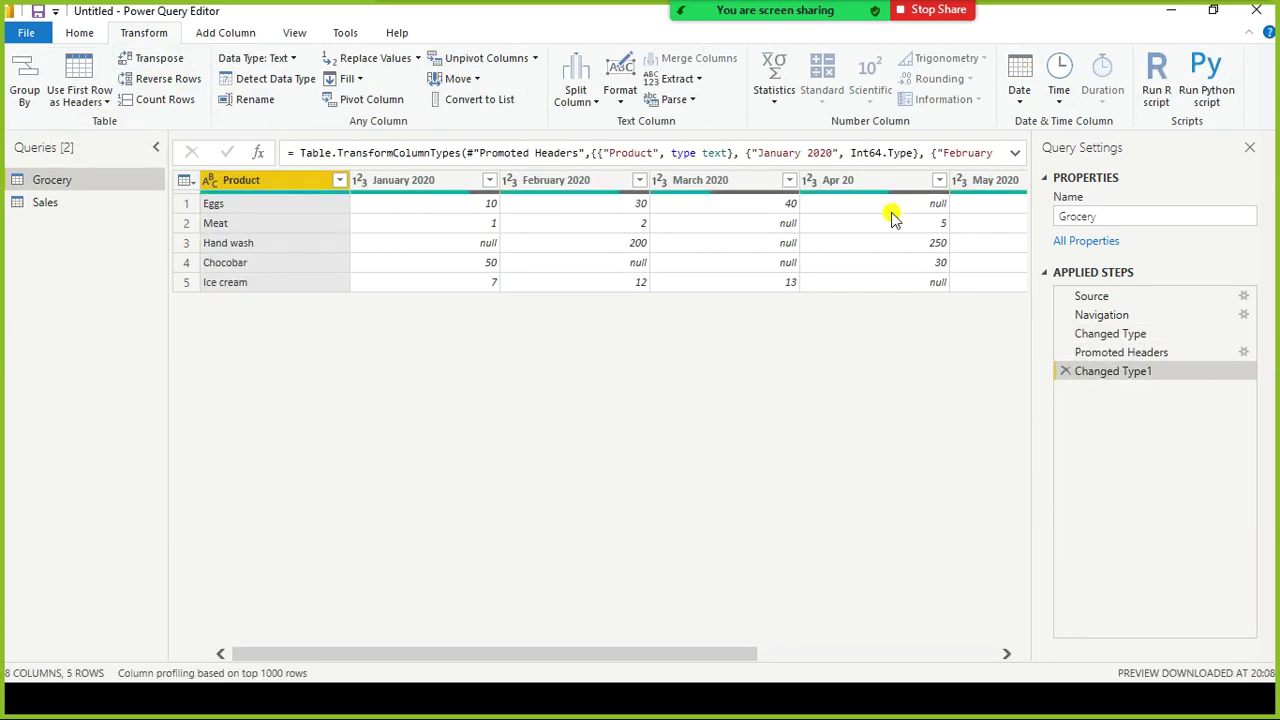
Step: Replace null with 0 in all month columns of the Grocery query, from January 2020 to July 2020
left_click_drag(443, 654, 1000, 586)
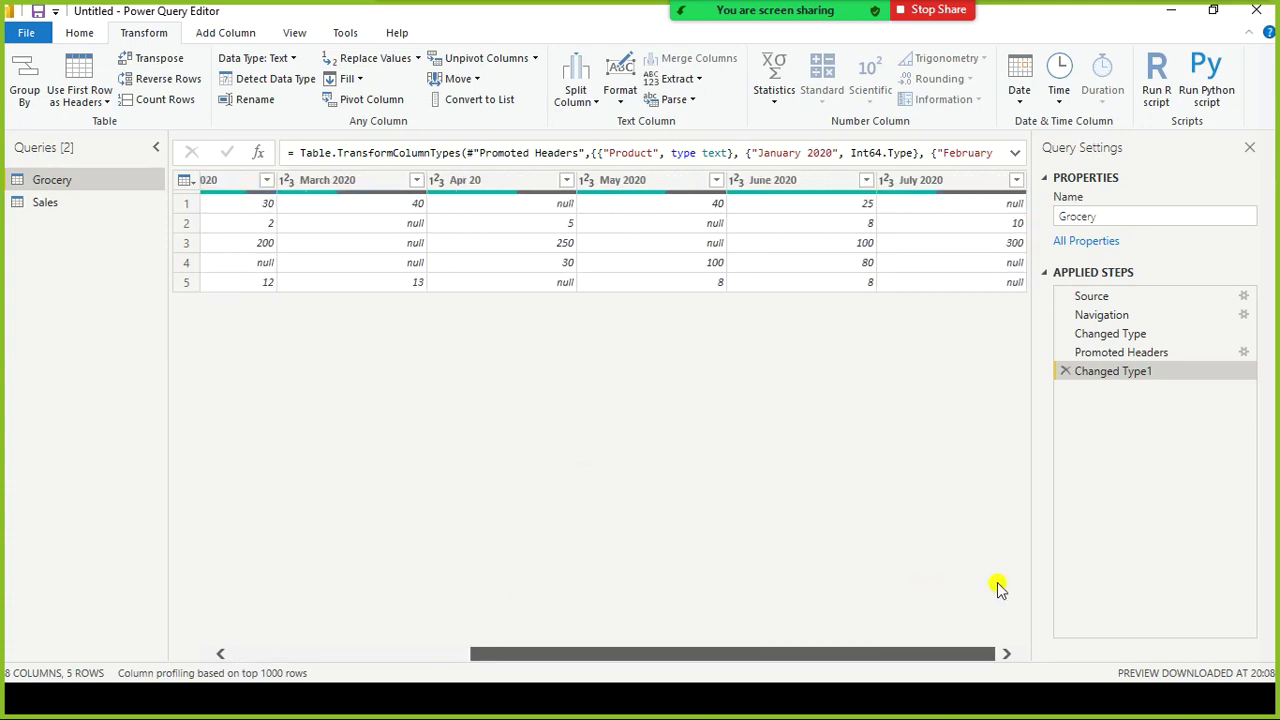
left_click_drag(762, 600, 254, 613)
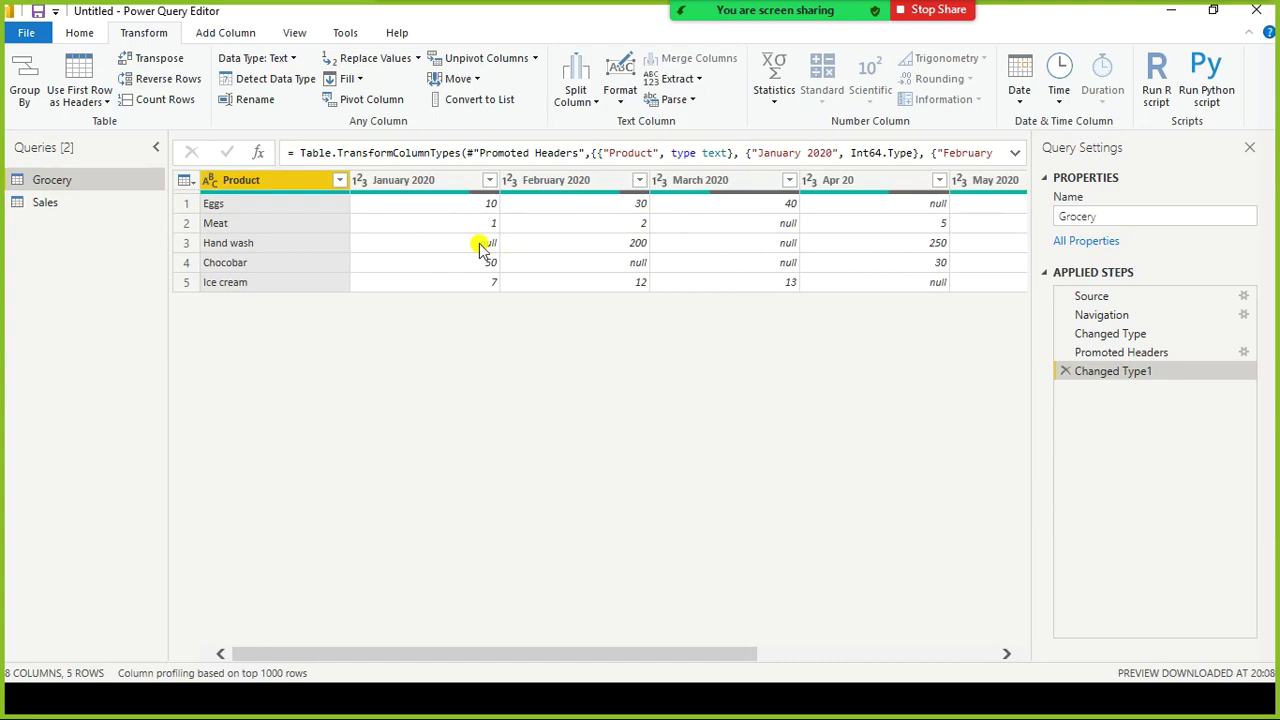
left_click_drag(517, 655, 355, 620)
left_click(397, 190)
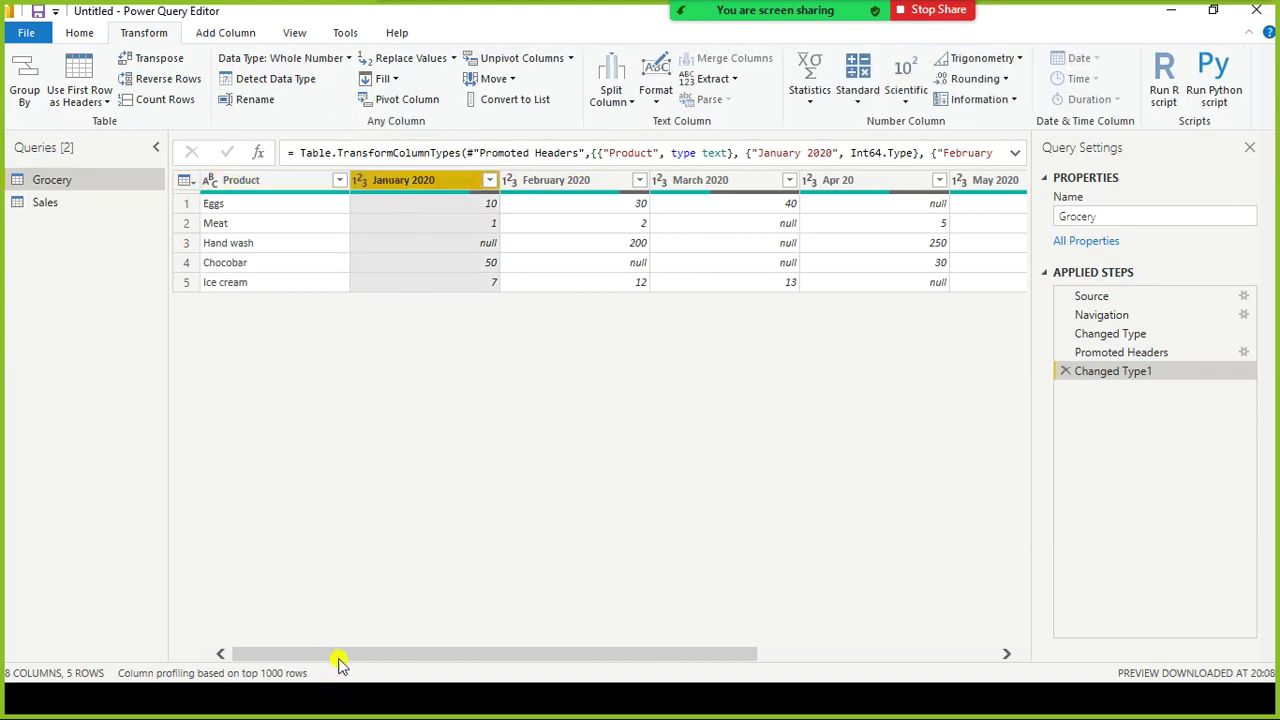
left_click_drag(343, 657, 715, 660)
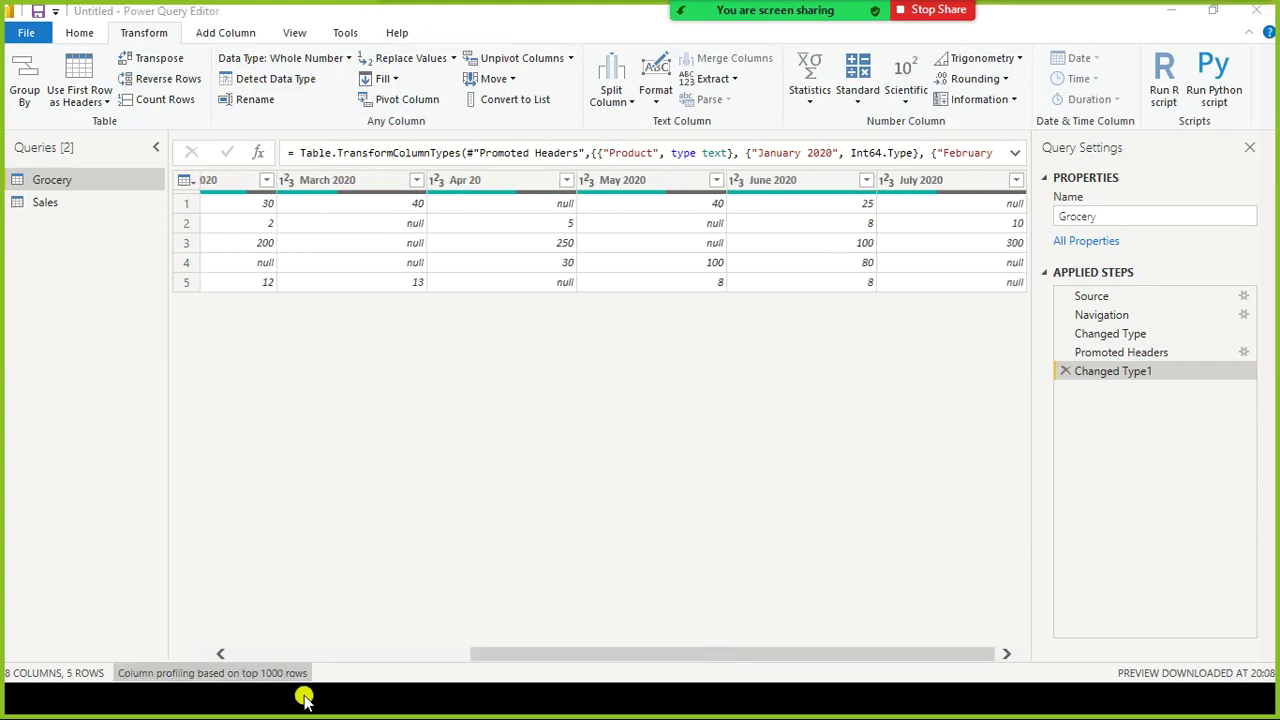
left_click(410, 660)
left_click_drag(423, 657, 903, 646)
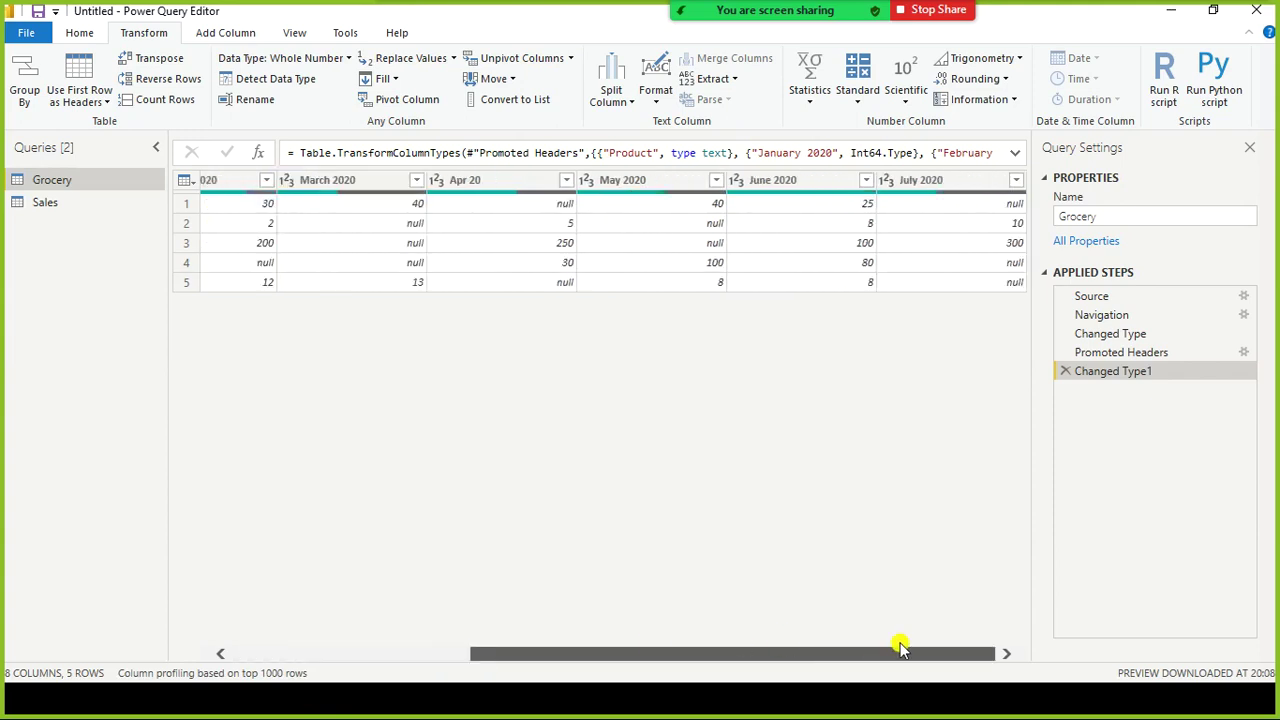
left_click(945, 185)
key("ctrl+a")
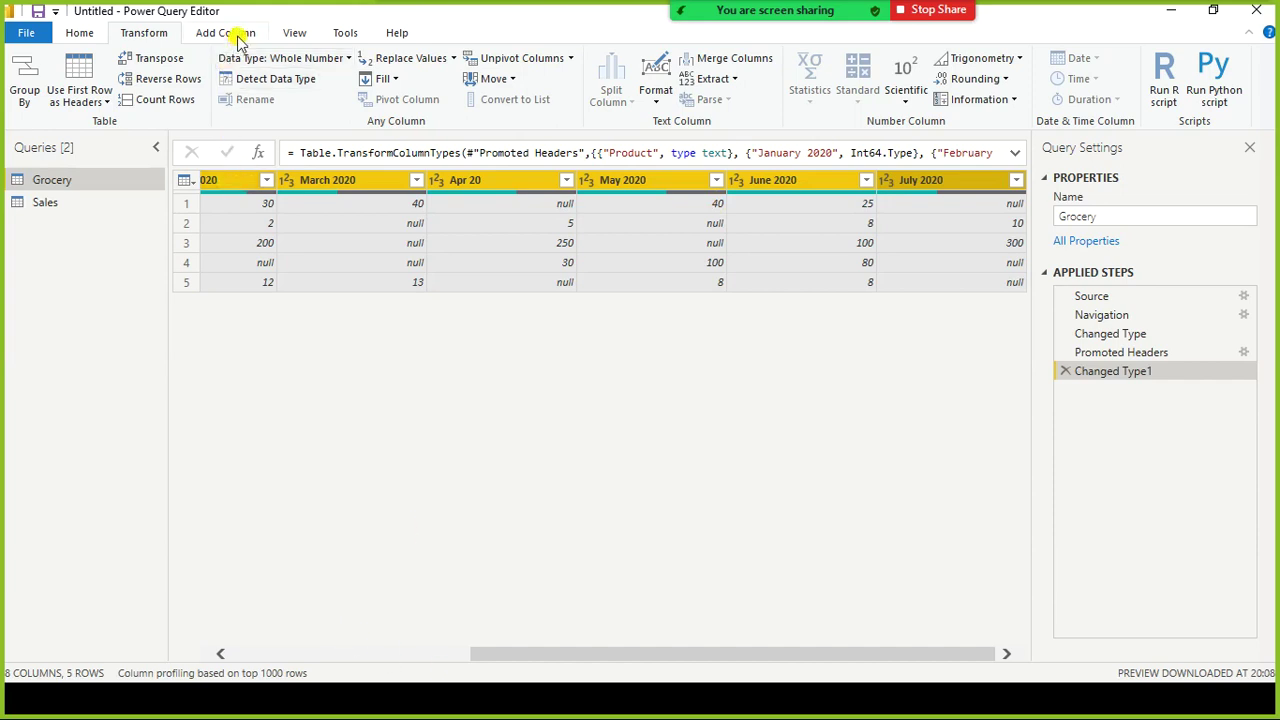
left_click(453, 57)
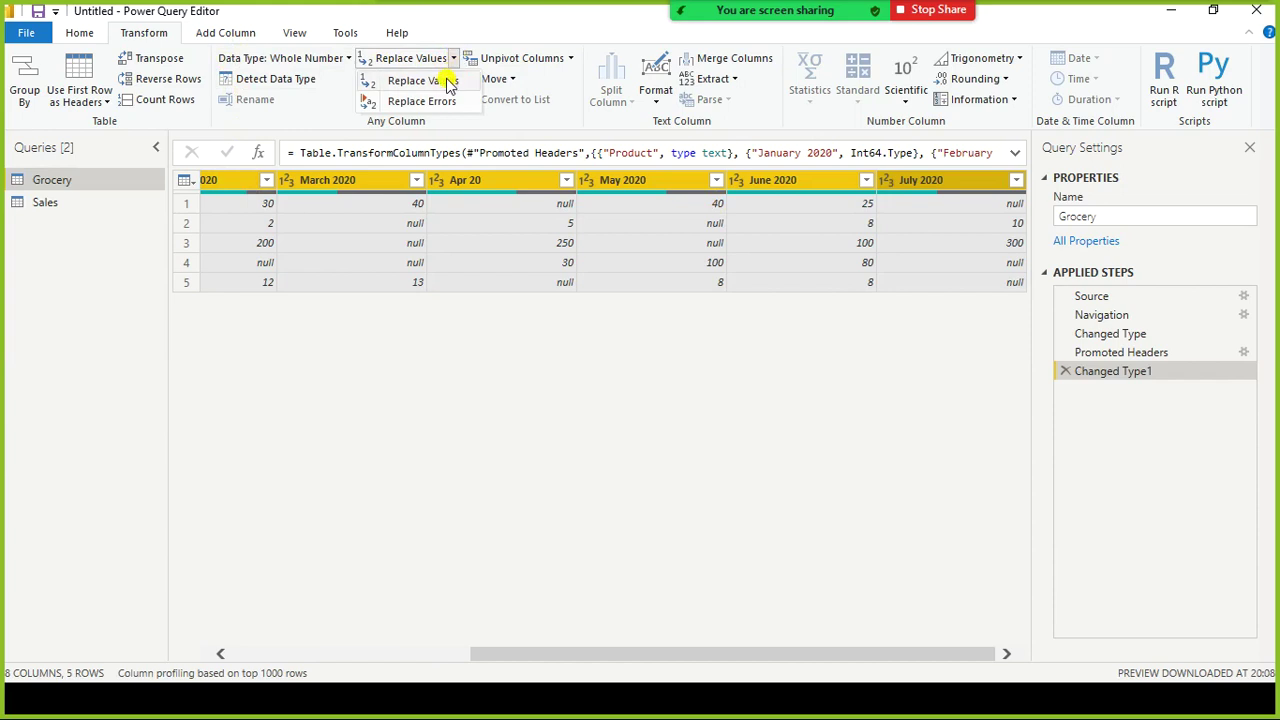
left_click(445, 81)
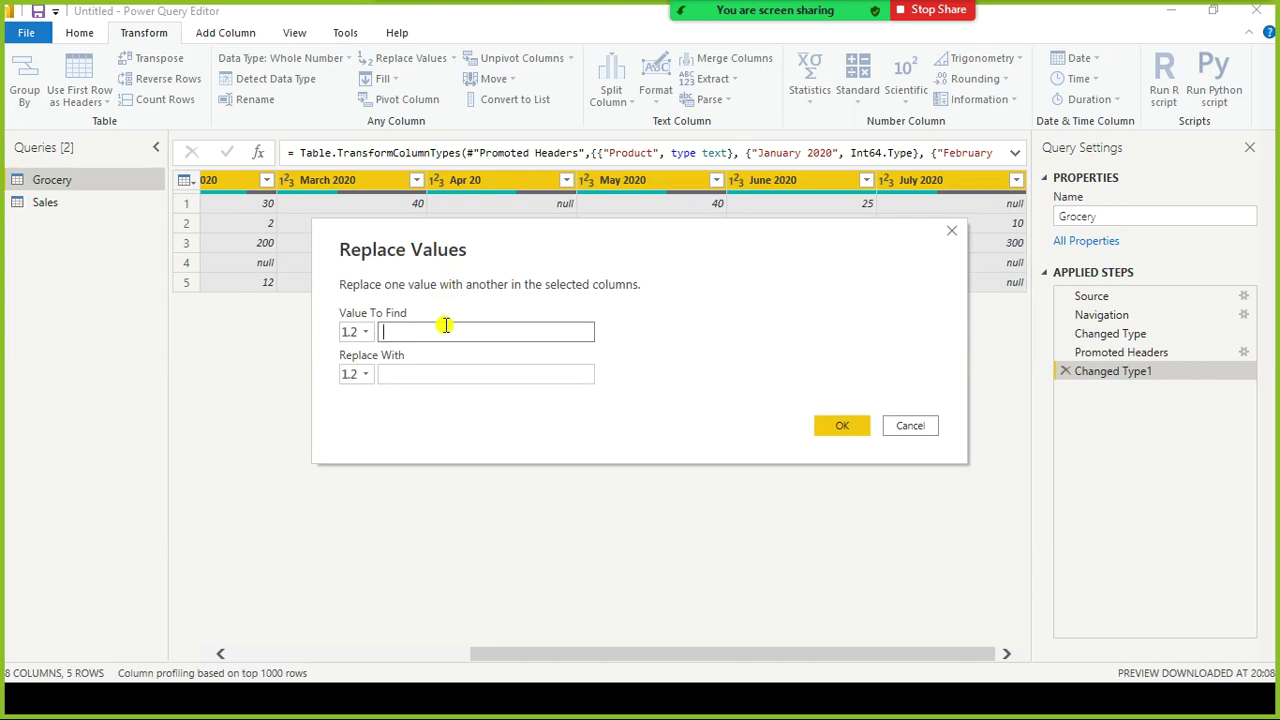
key("Tab")
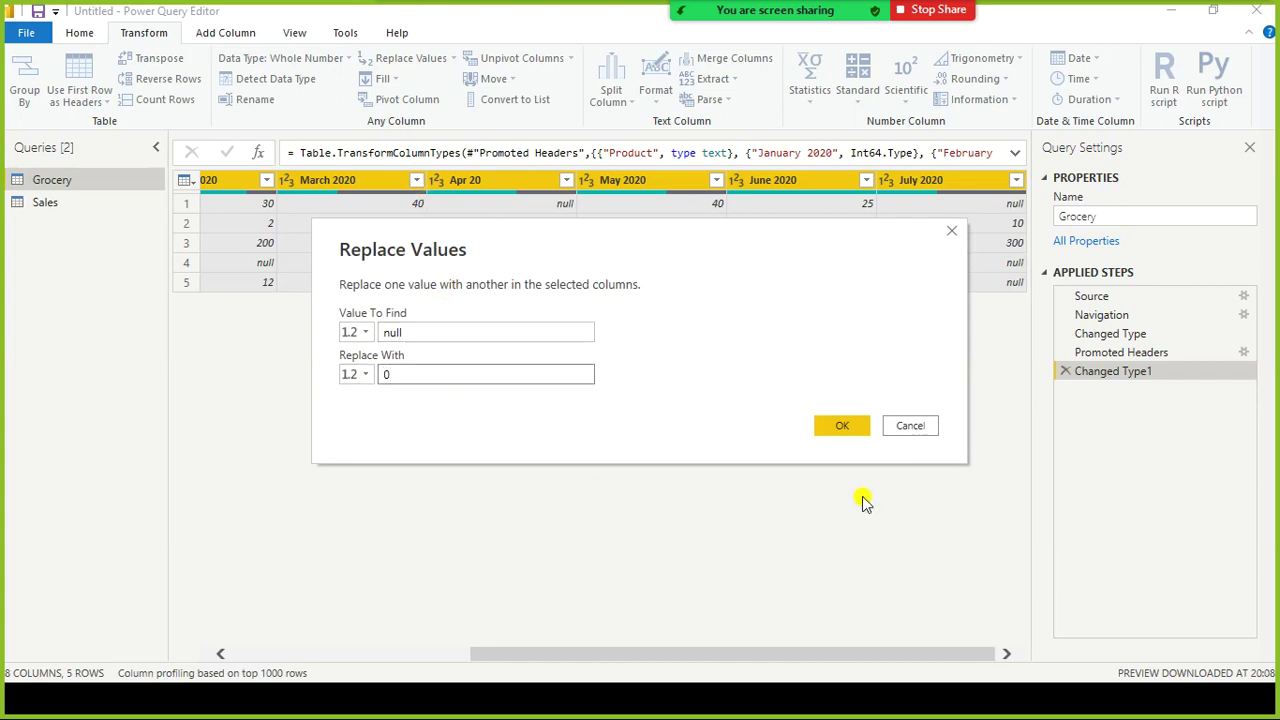
left_click(848, 424)
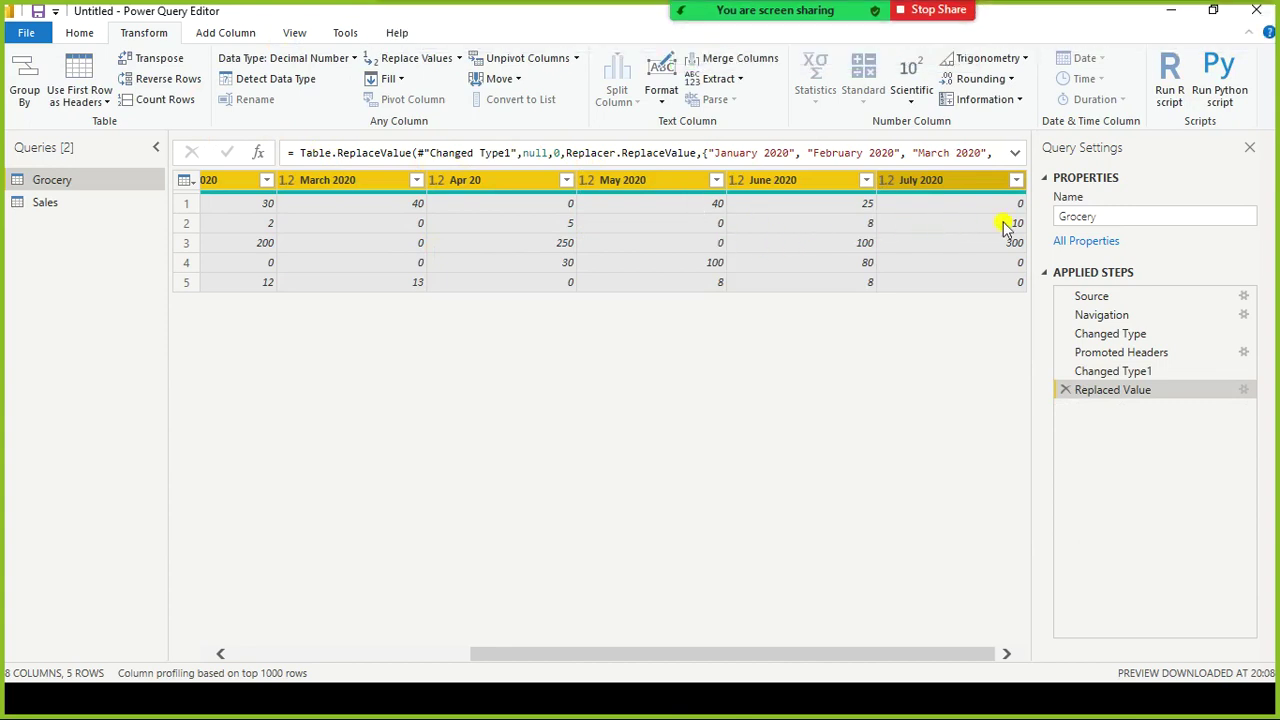
Step: Copy the complete Table.ReplaceValue formula of the Replaced Value step
left_click(326, 155)
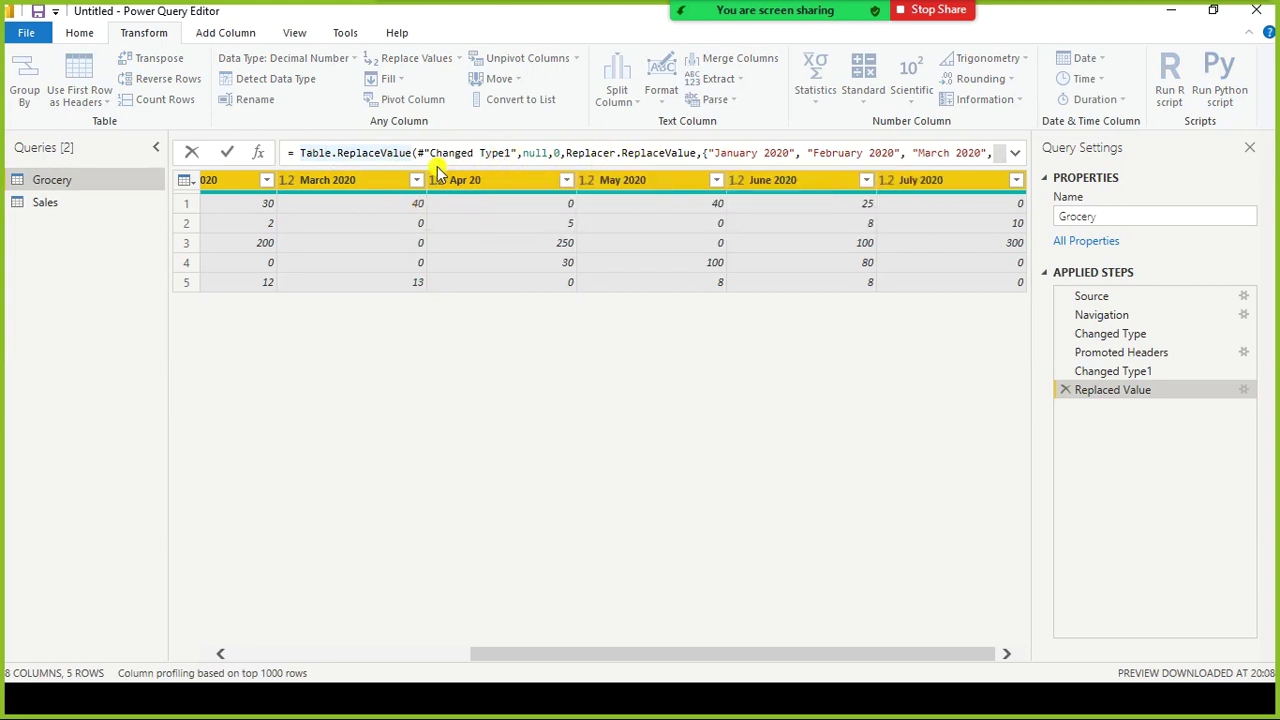
key("ctrl+a")
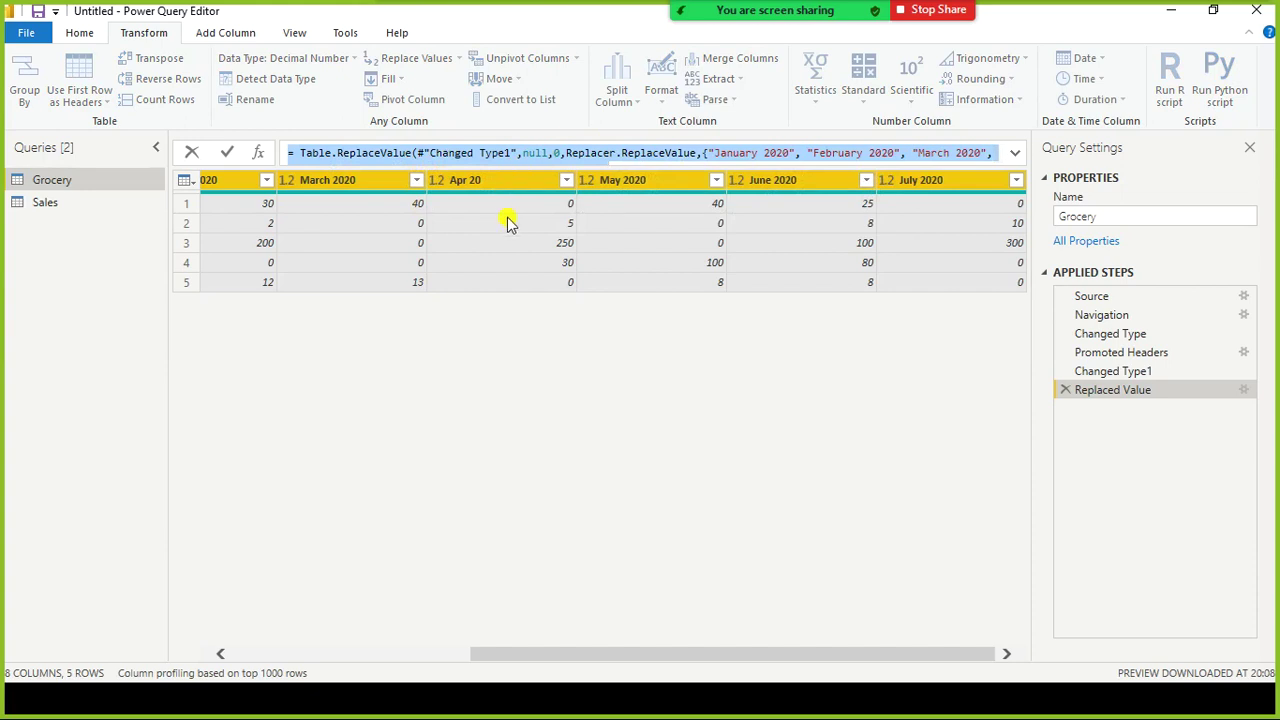
left_click(693, 332)
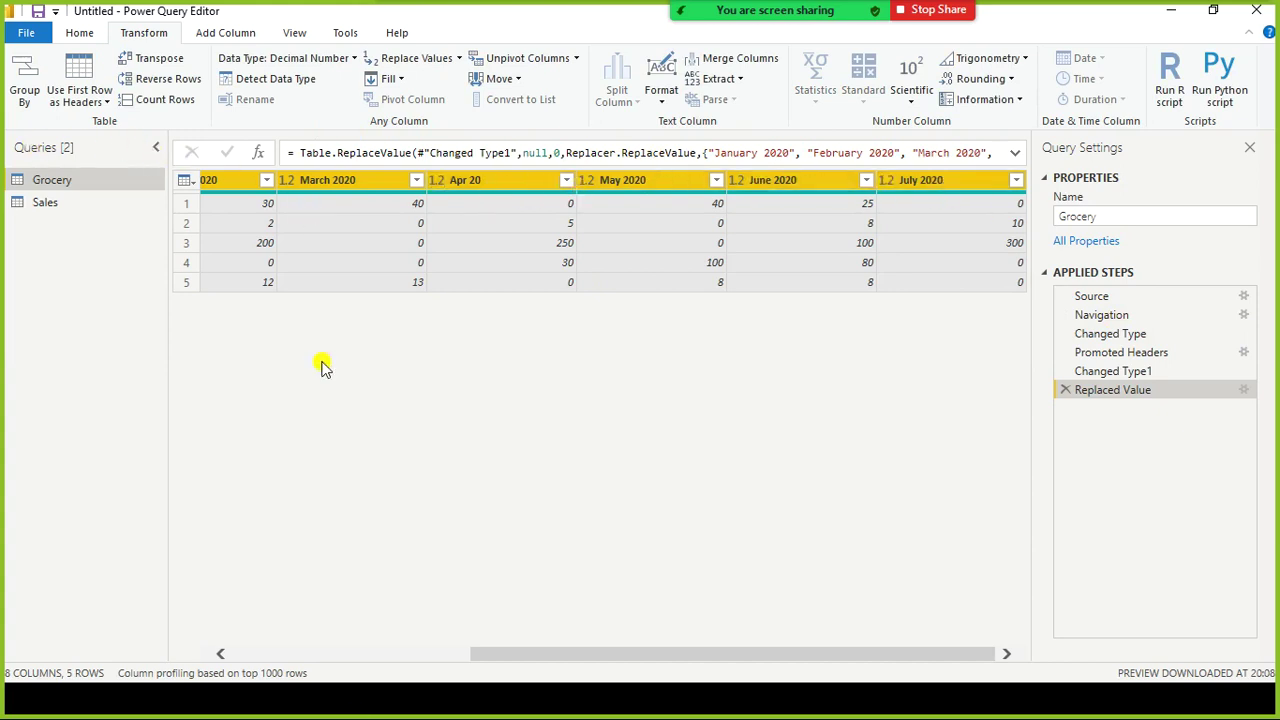
Step: Add a column with each product's average across the January 2020 to July 2020 columns
left_click(346, 649)
left_click_drag(346, 649, 905, 668)
left_click_drag(560, 656, 314, 640)
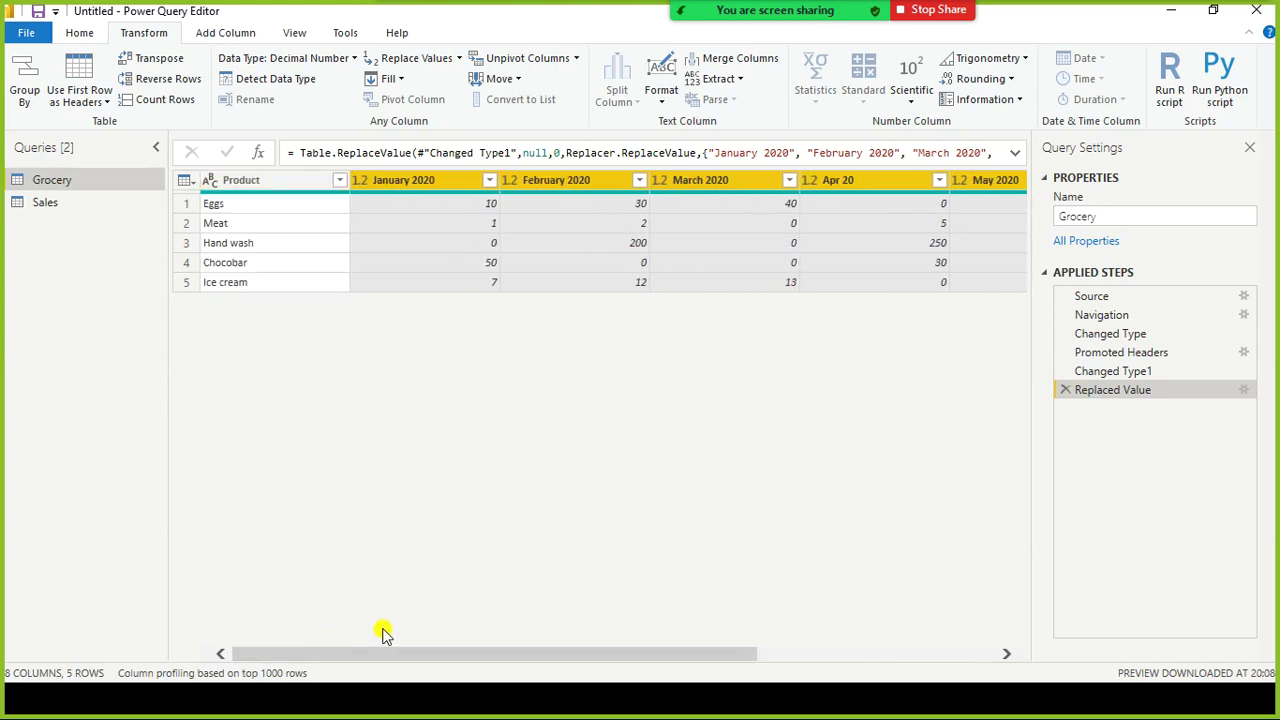
left_click(226, 33)
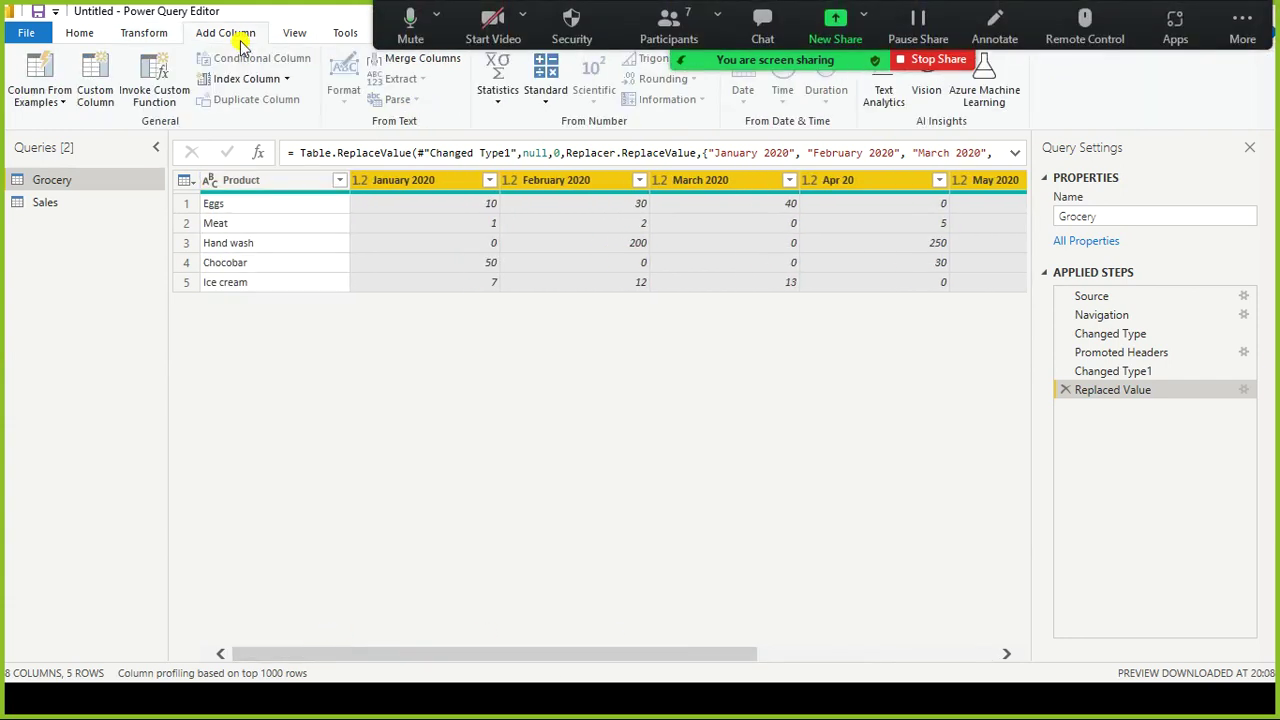
left_click(490, 105)
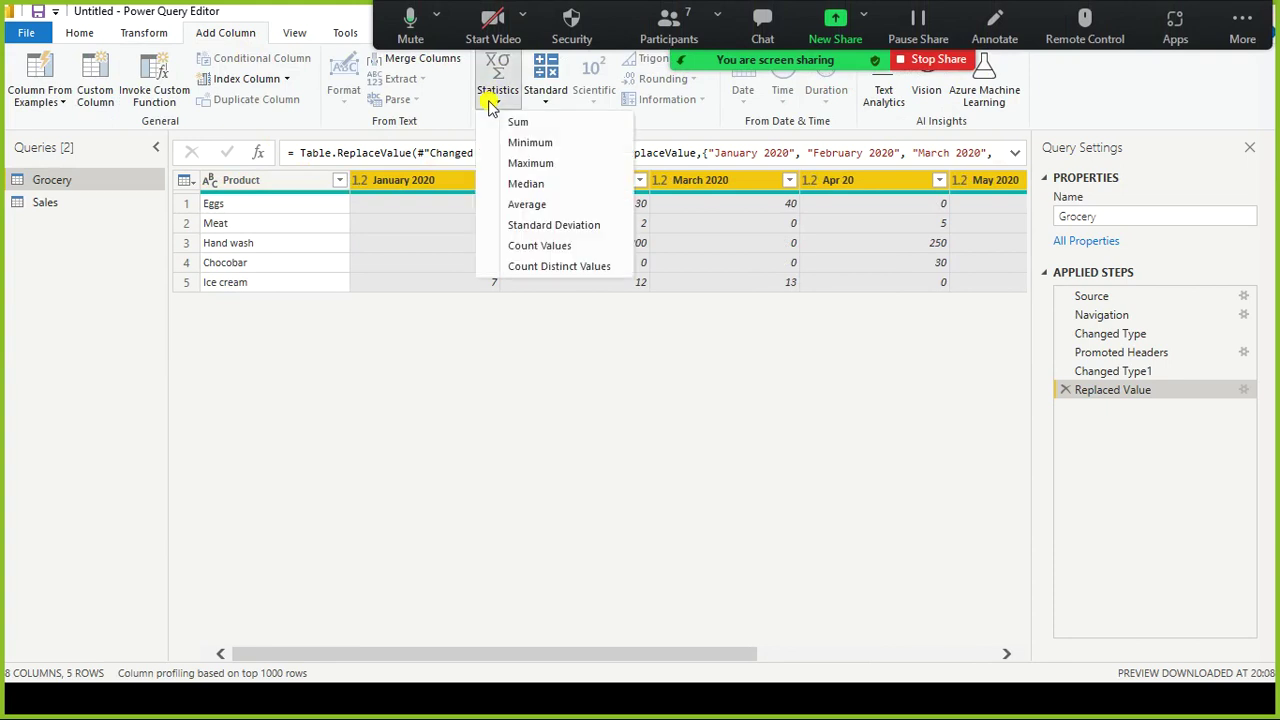
left_click(518, 206)
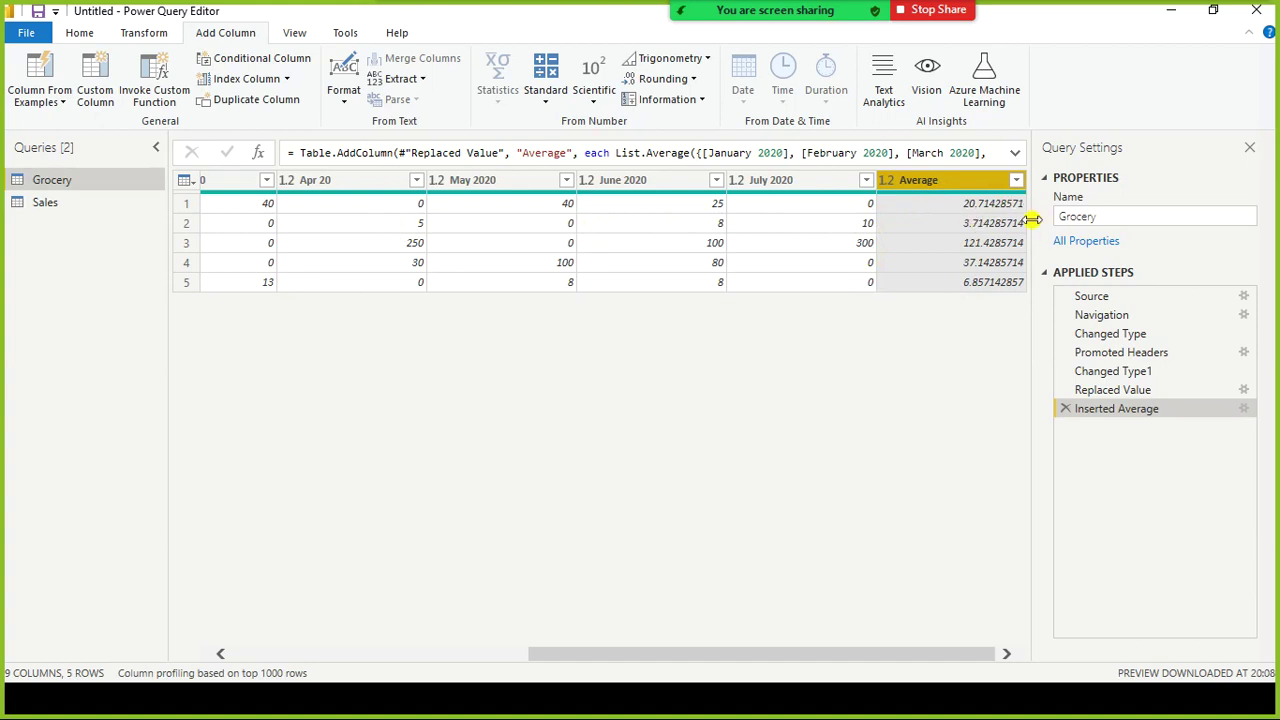
Step: Insert a new step after Inserted Average and replace its formula with the copied Table.ReplaceValue formula
right_click(1132, 409)
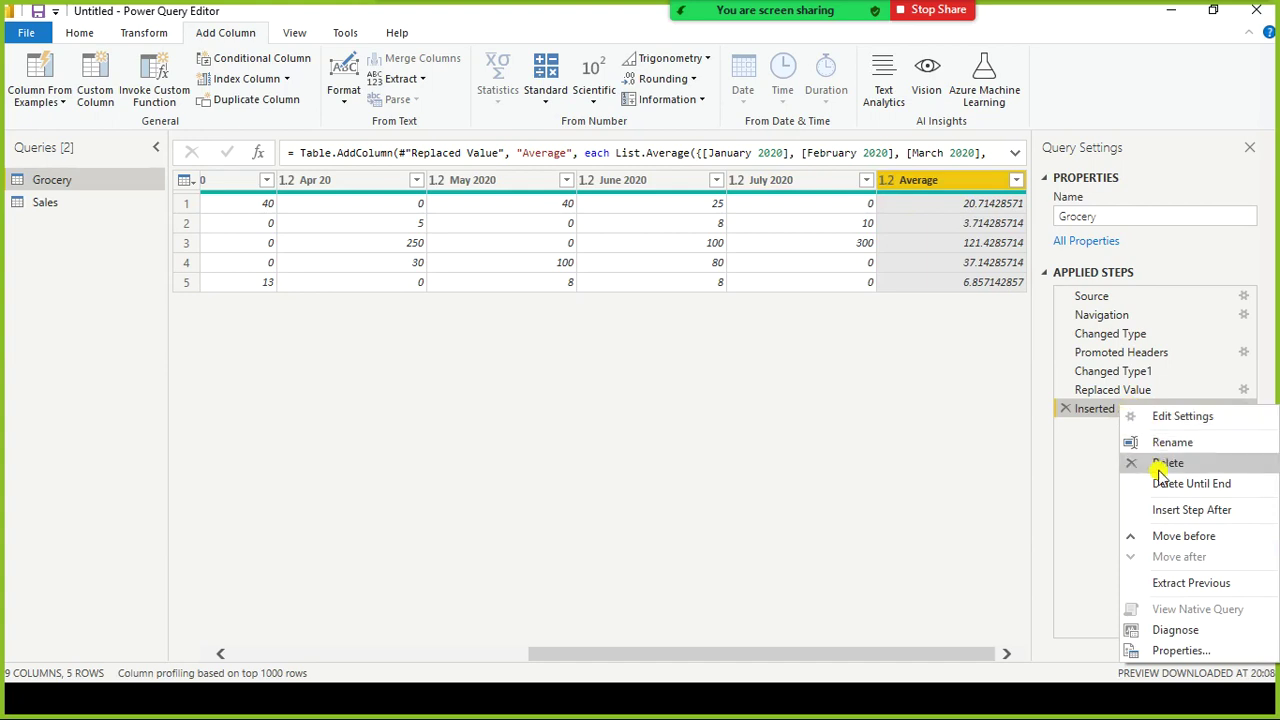
left_click(1192, 511)
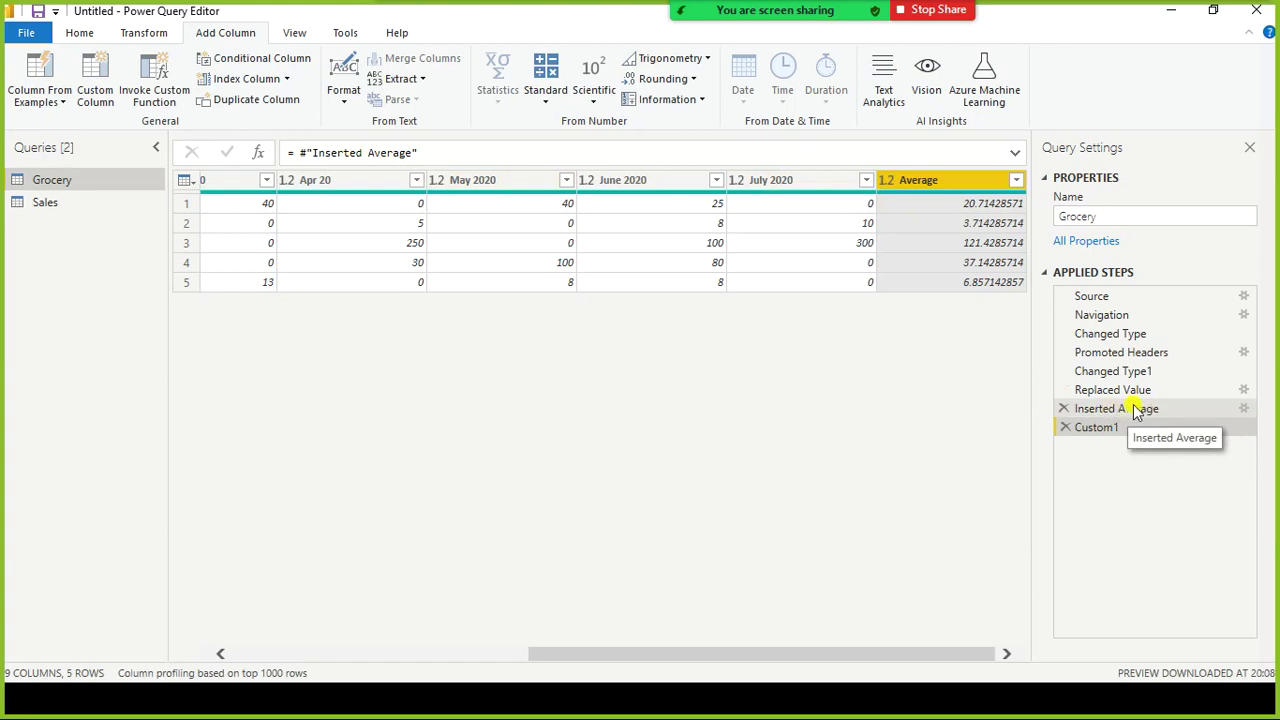
left_click(467, 153)
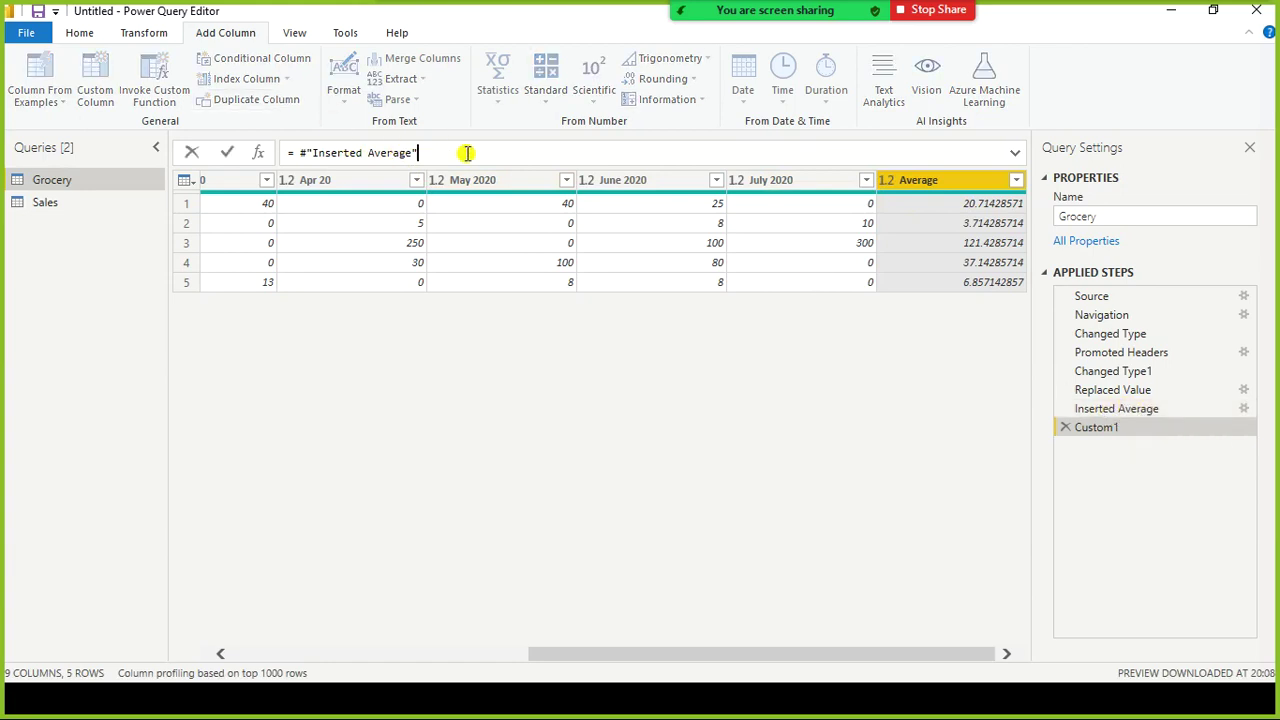
key("ctrl+a")
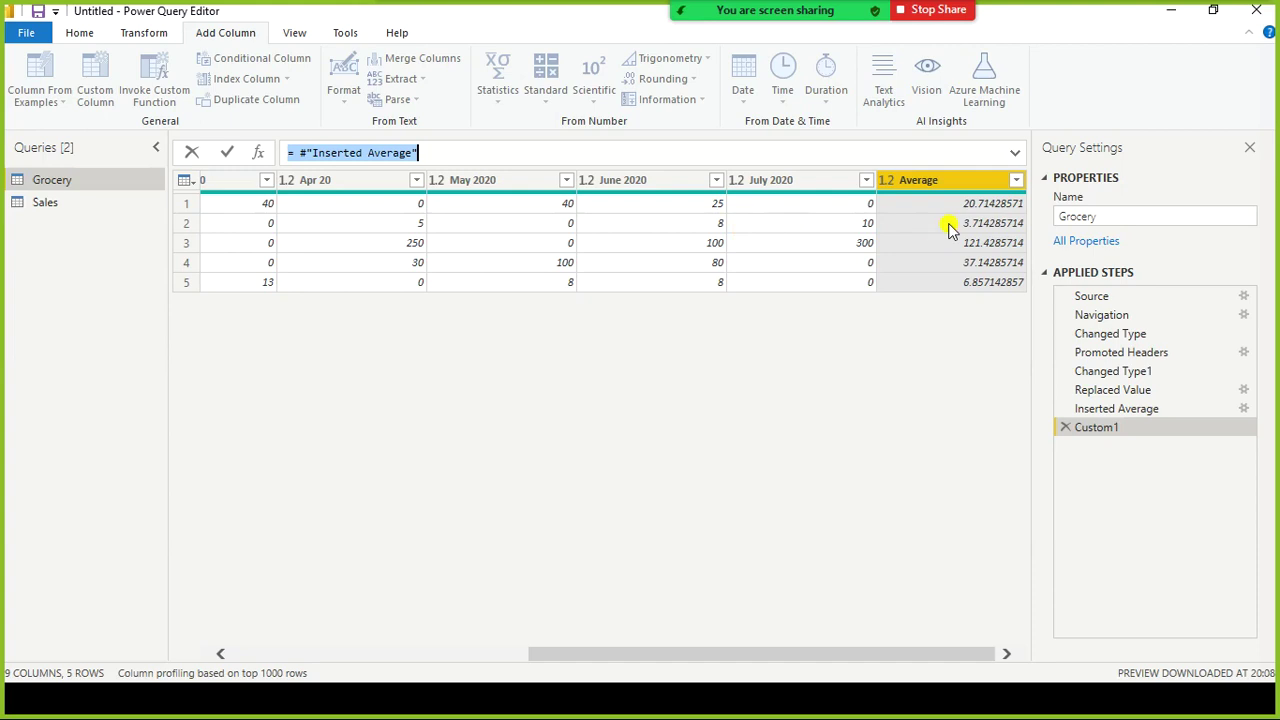
key("ctrl+v")
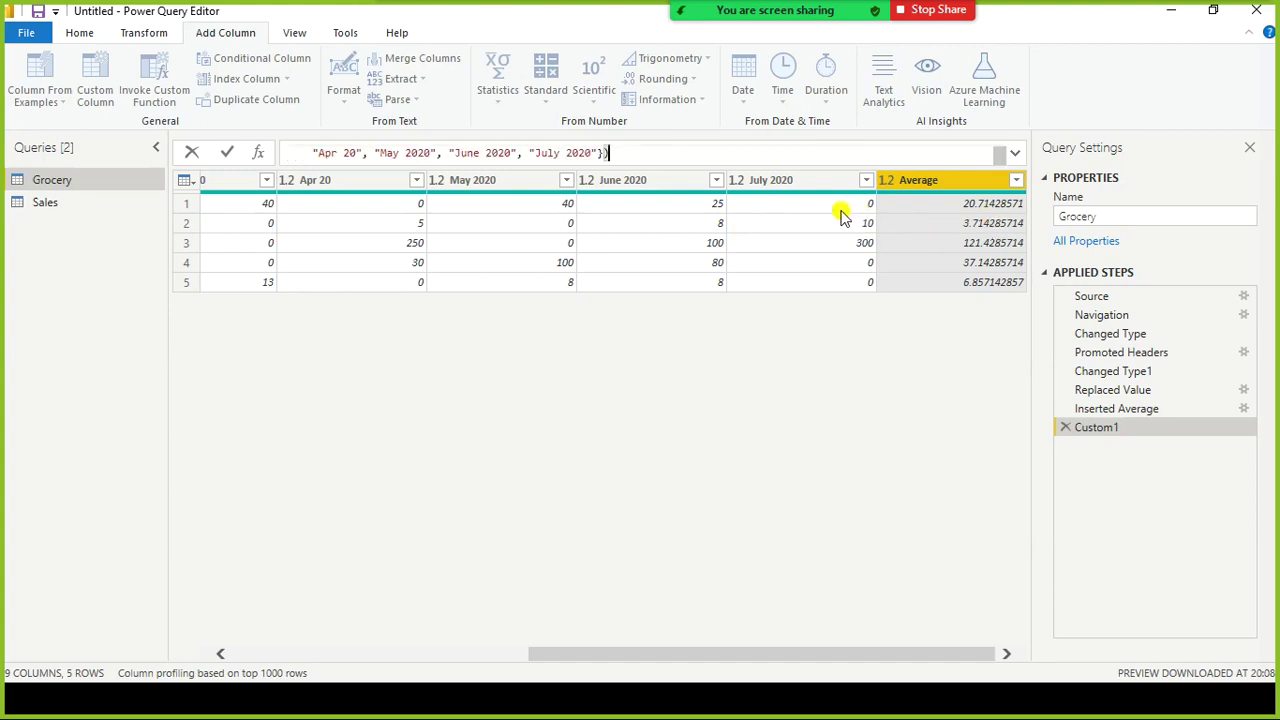
key("Return")
Step: Expand the formula and change its source step from "Changed Type1" to "Inserted Average"
left_click(1016, 154)
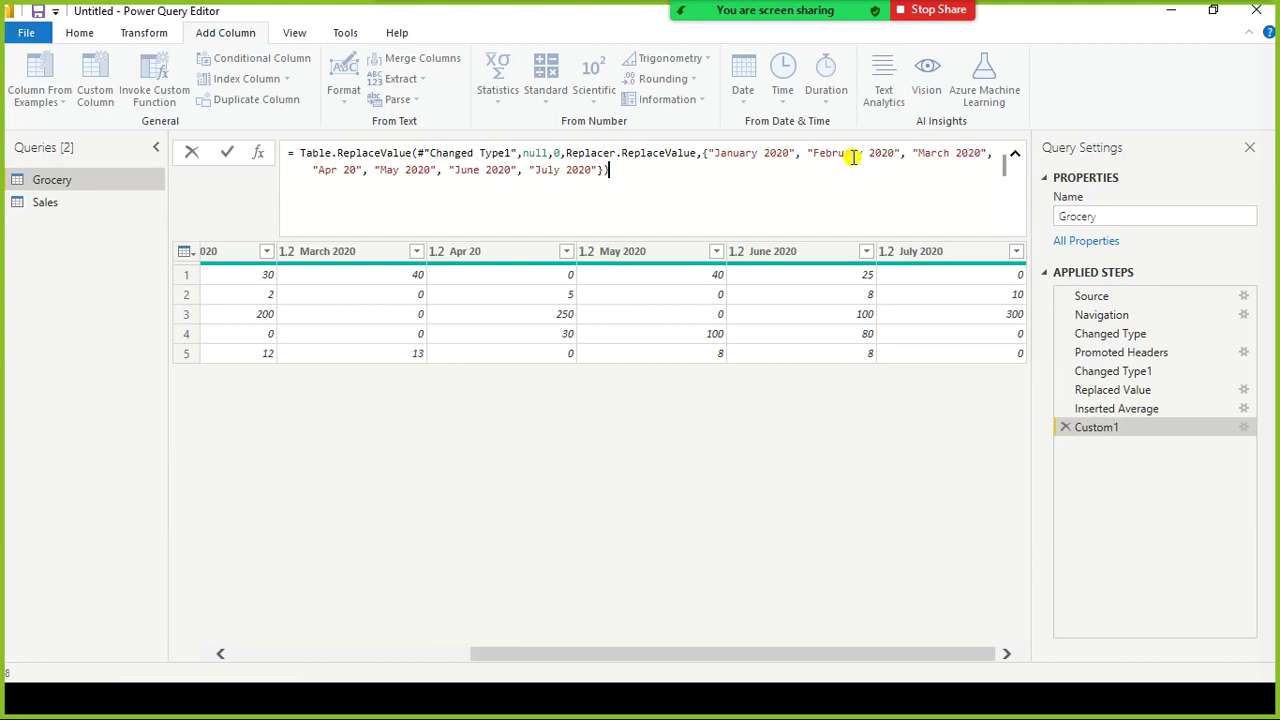
double_click(465, 152)
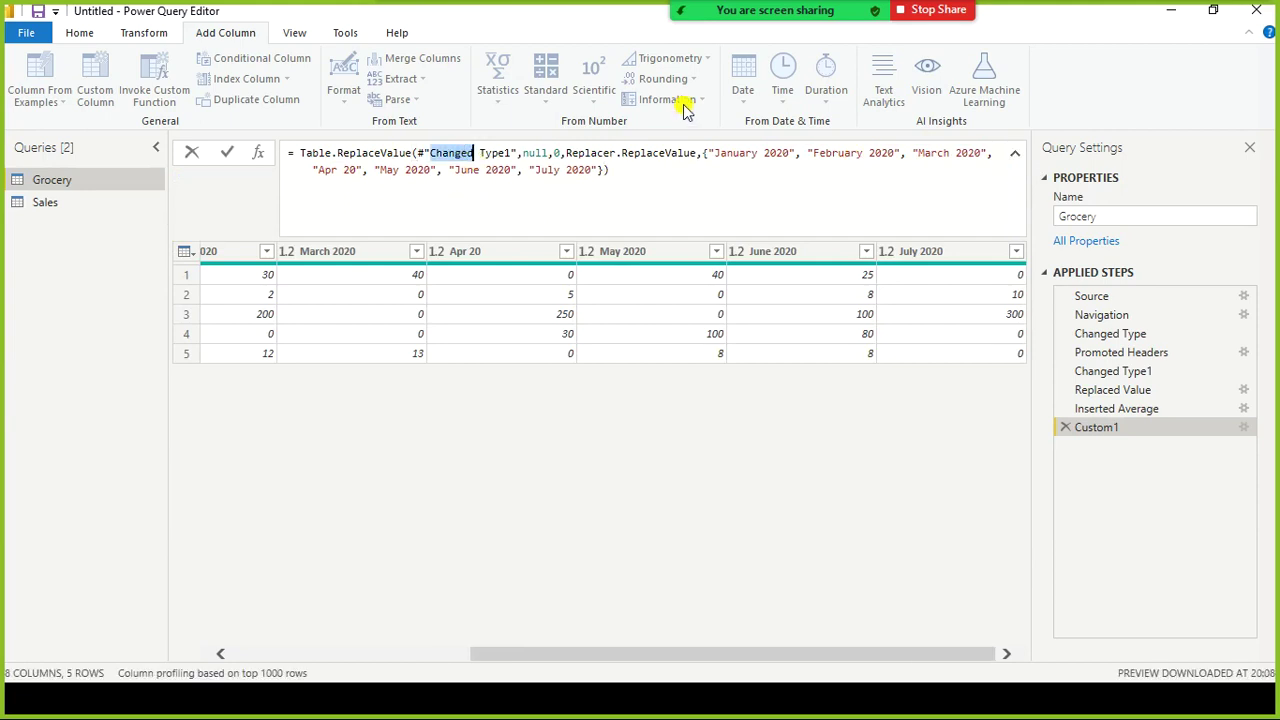
key("ctrl+shift+Right")
key("BackSpace")
type("Inser")
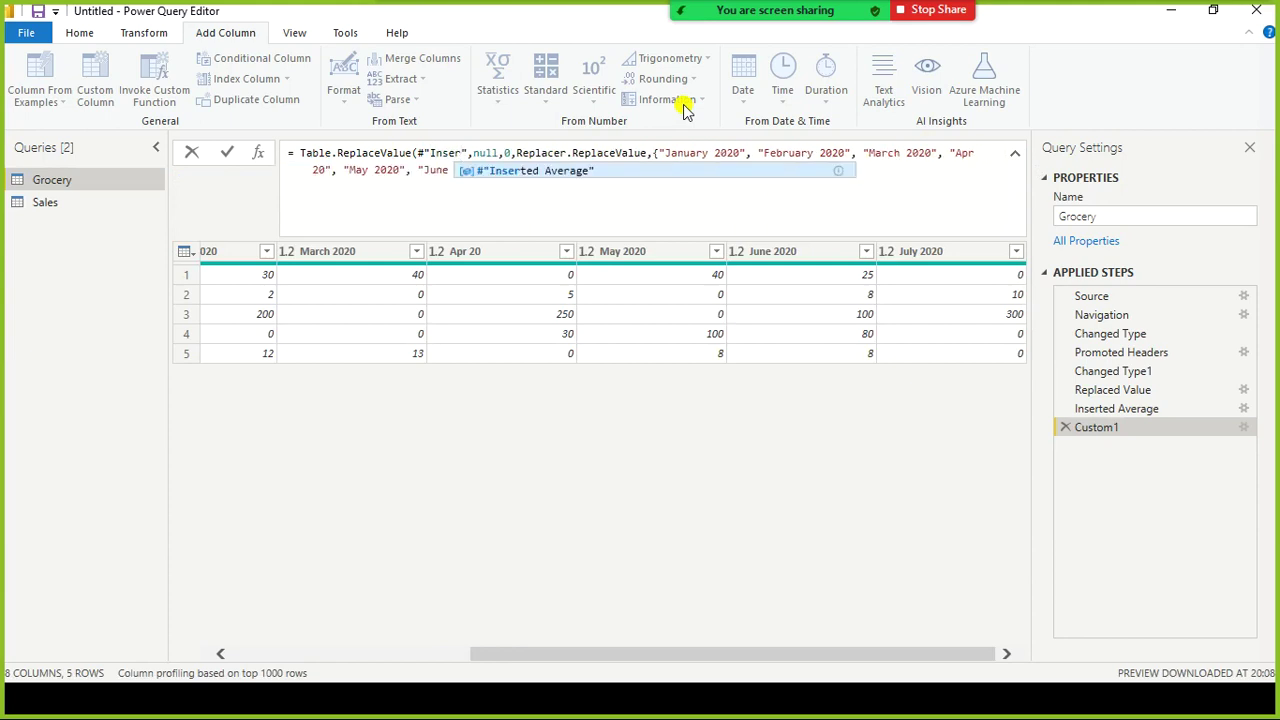
key("Tab")
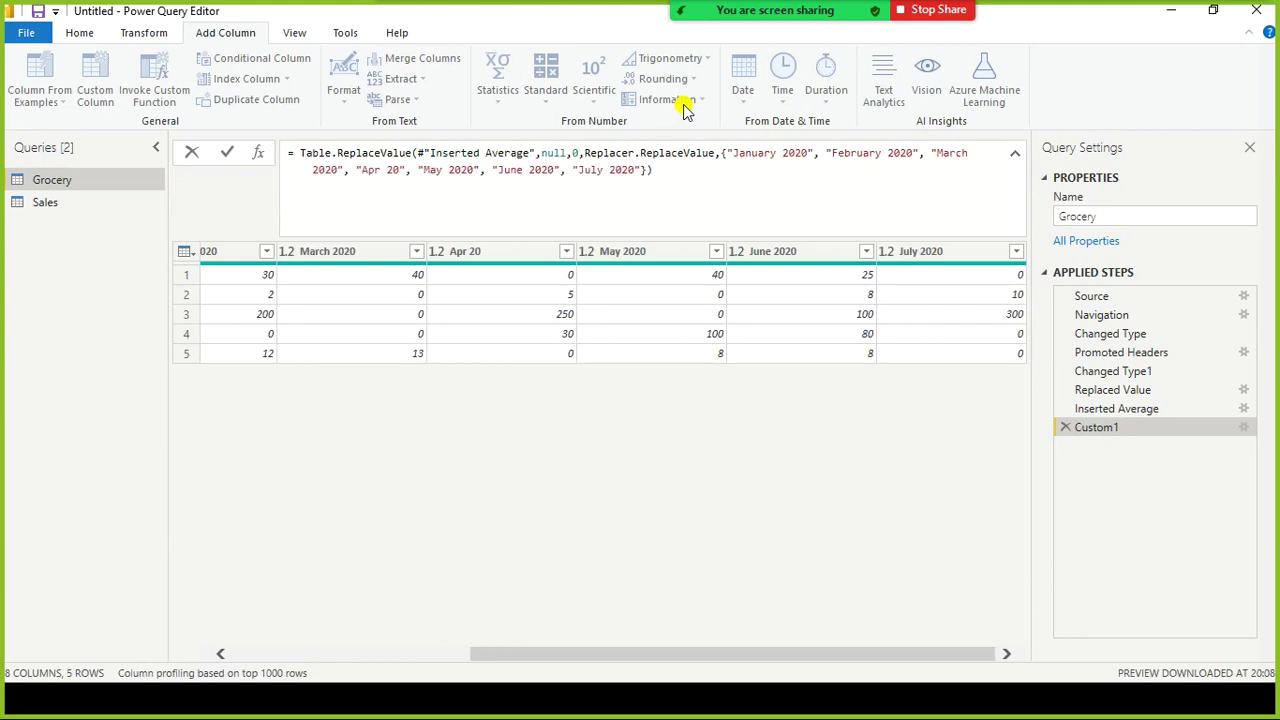
key("Return")
Step: Change the formula's value to find to 0 and its replacement to each [Average], and apply it
left_click(570, 152)
type(",0")
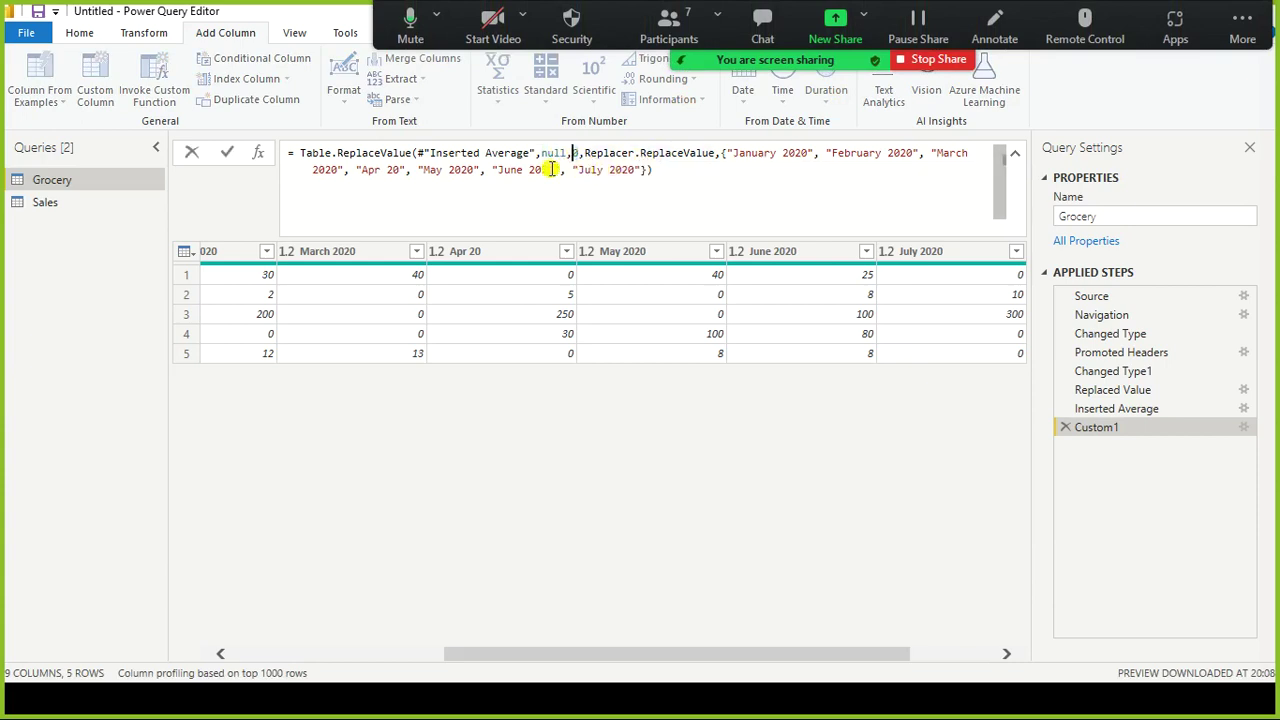
key("Left")
key("ctrl+shift+Left")
key("BackSpace")
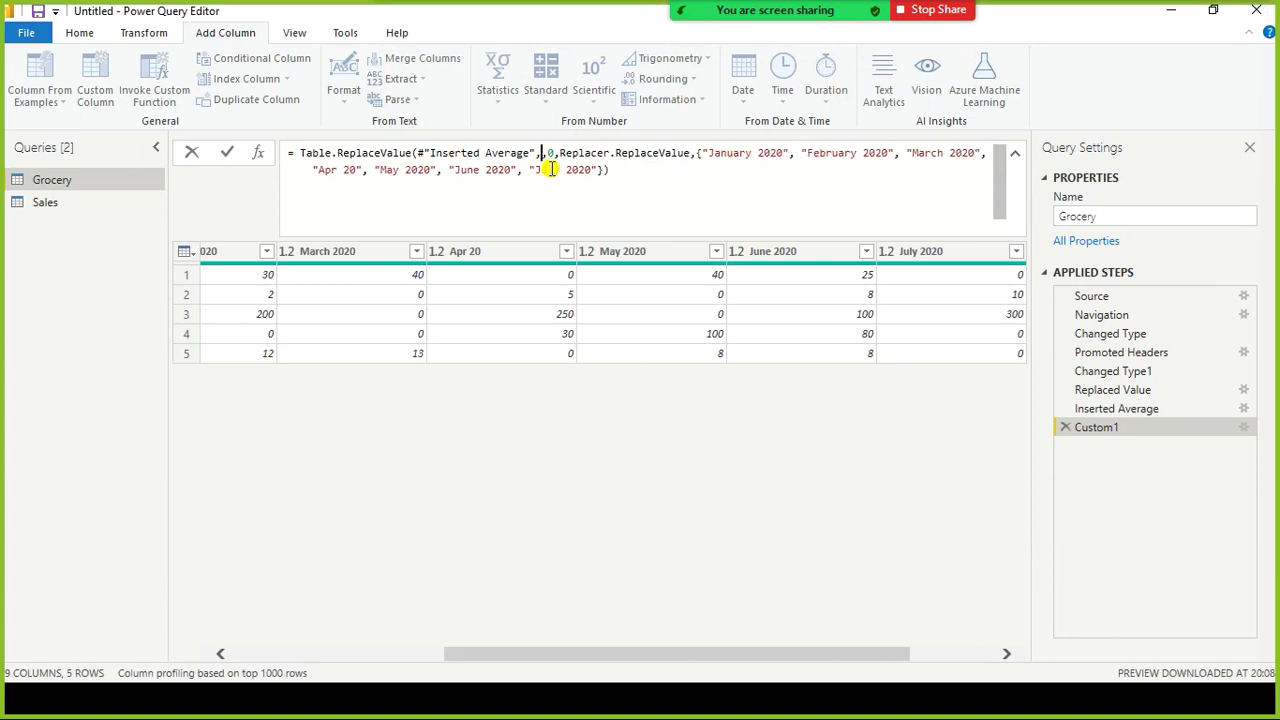
type("0")
key("BackSpace")
type("[")
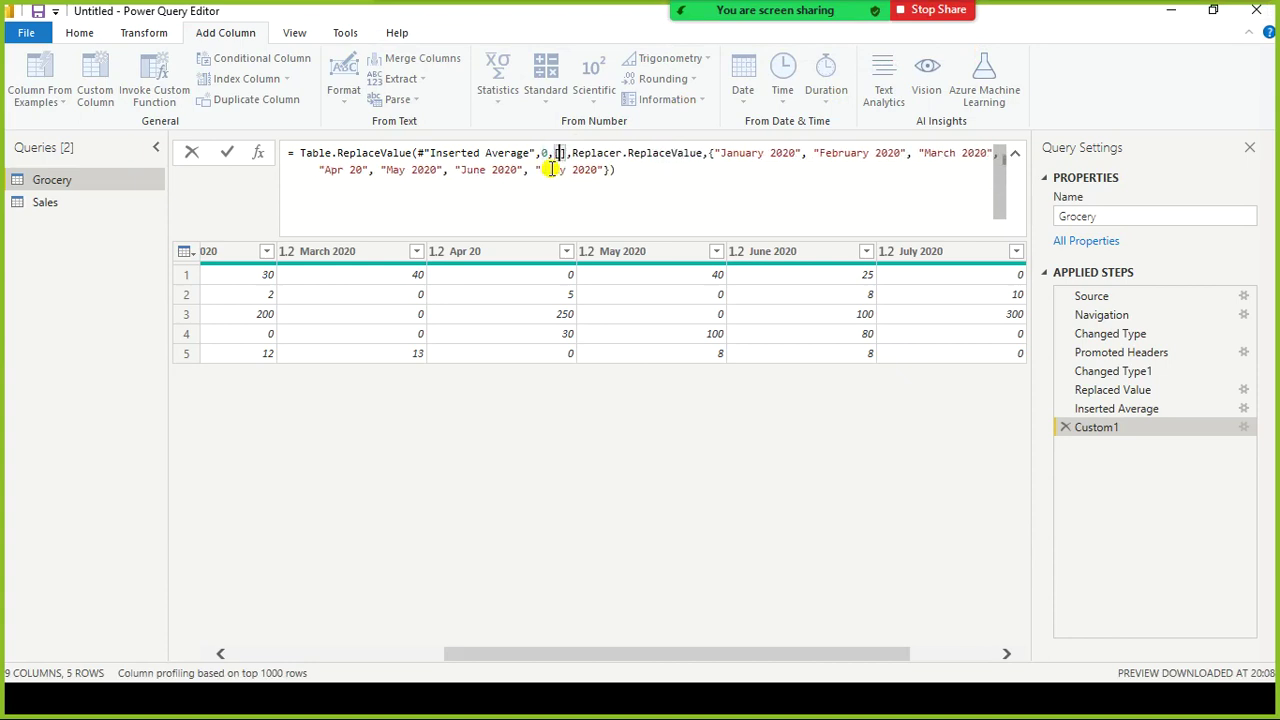
type("Average")
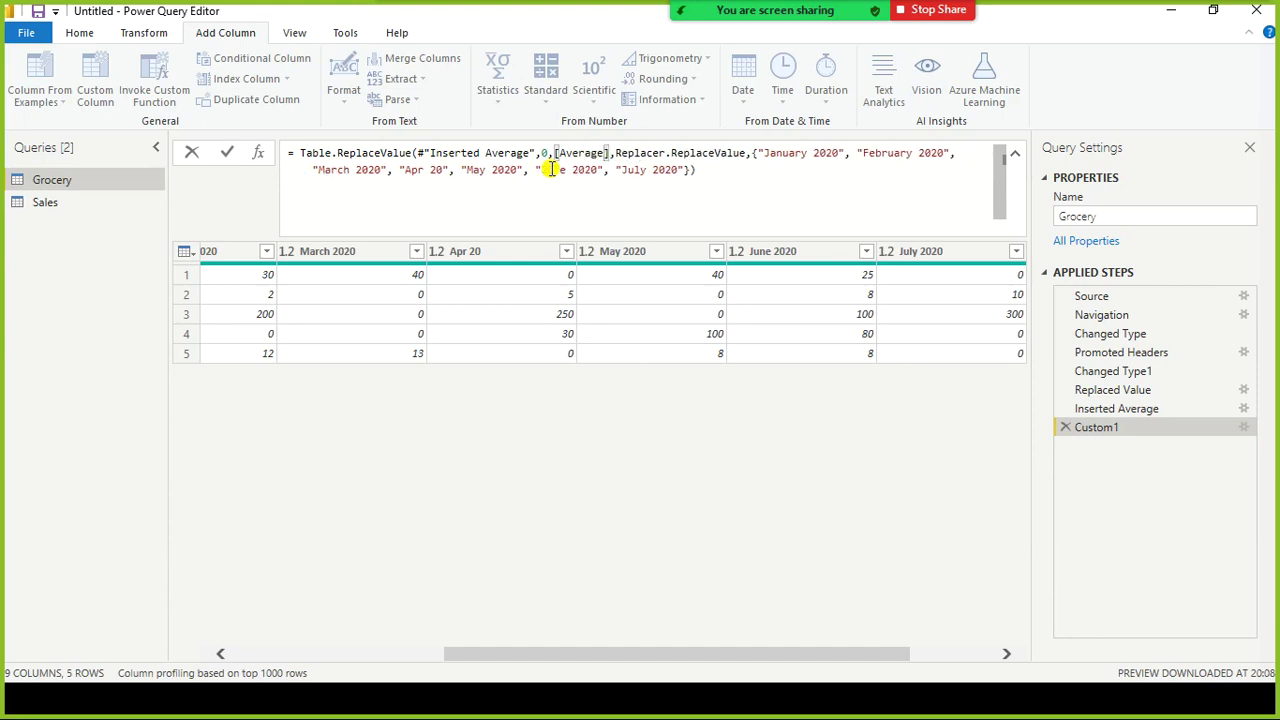
type("eac")
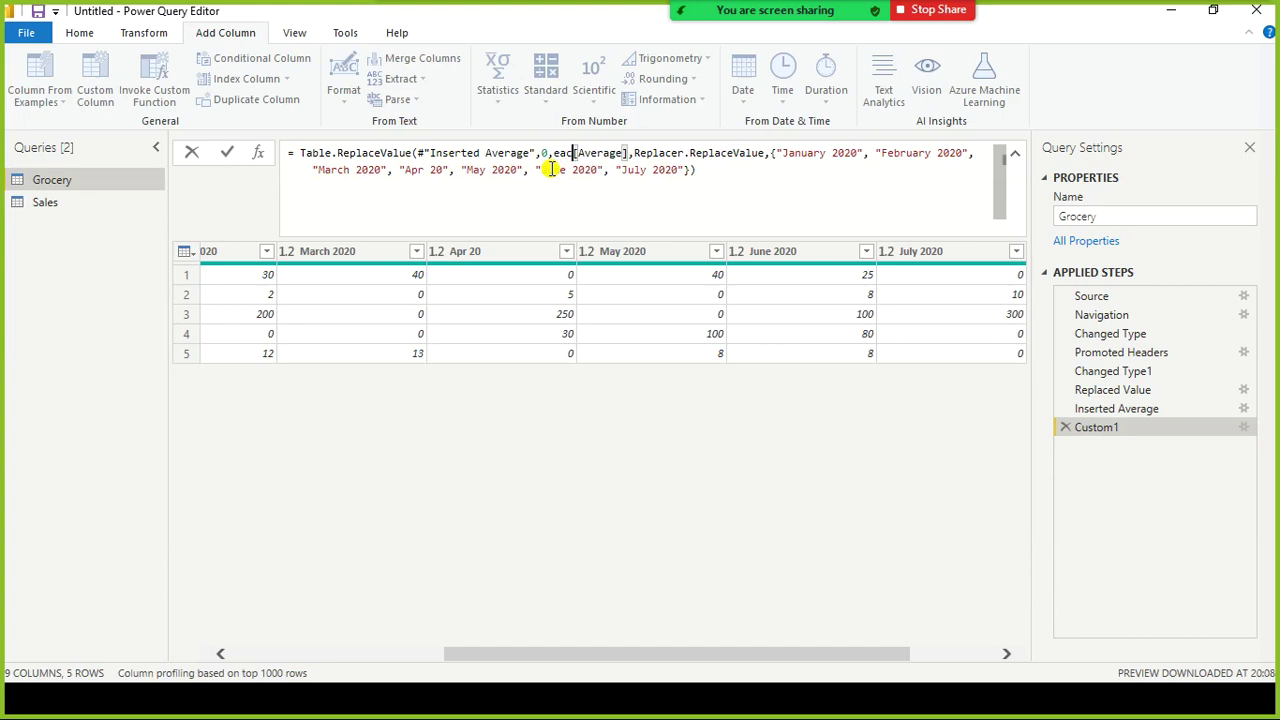
type("h")
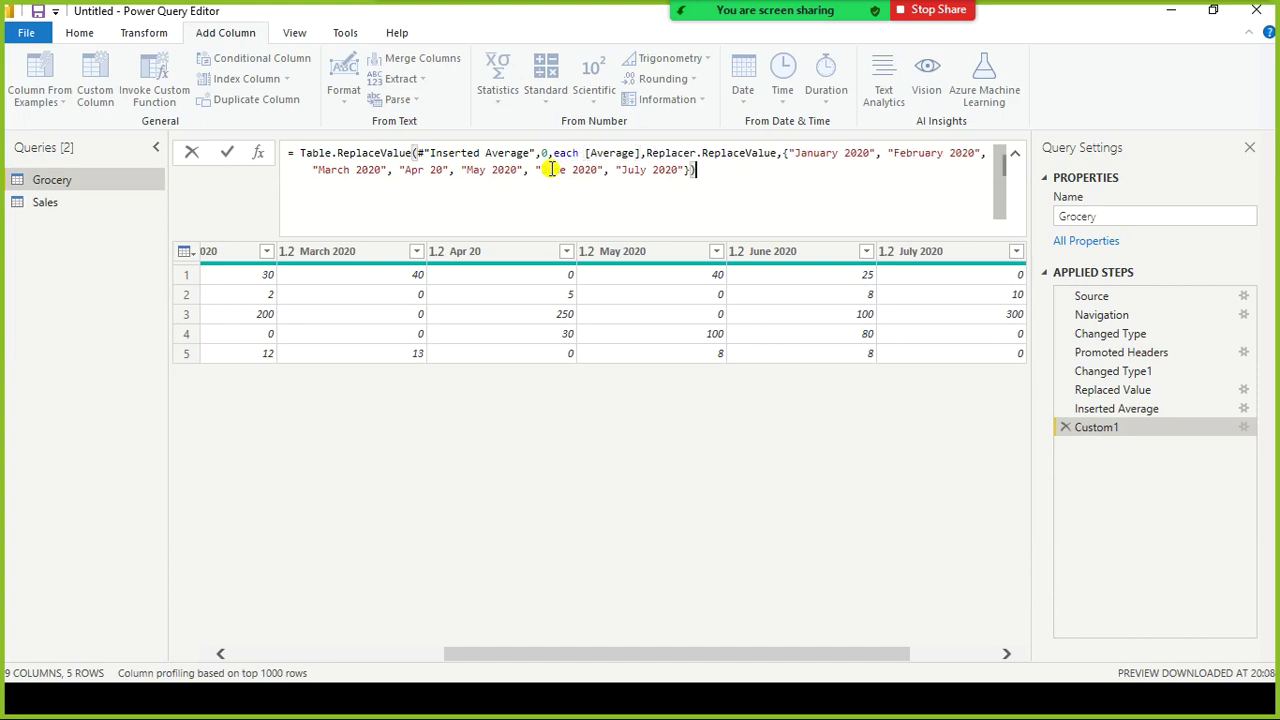
key("Return")
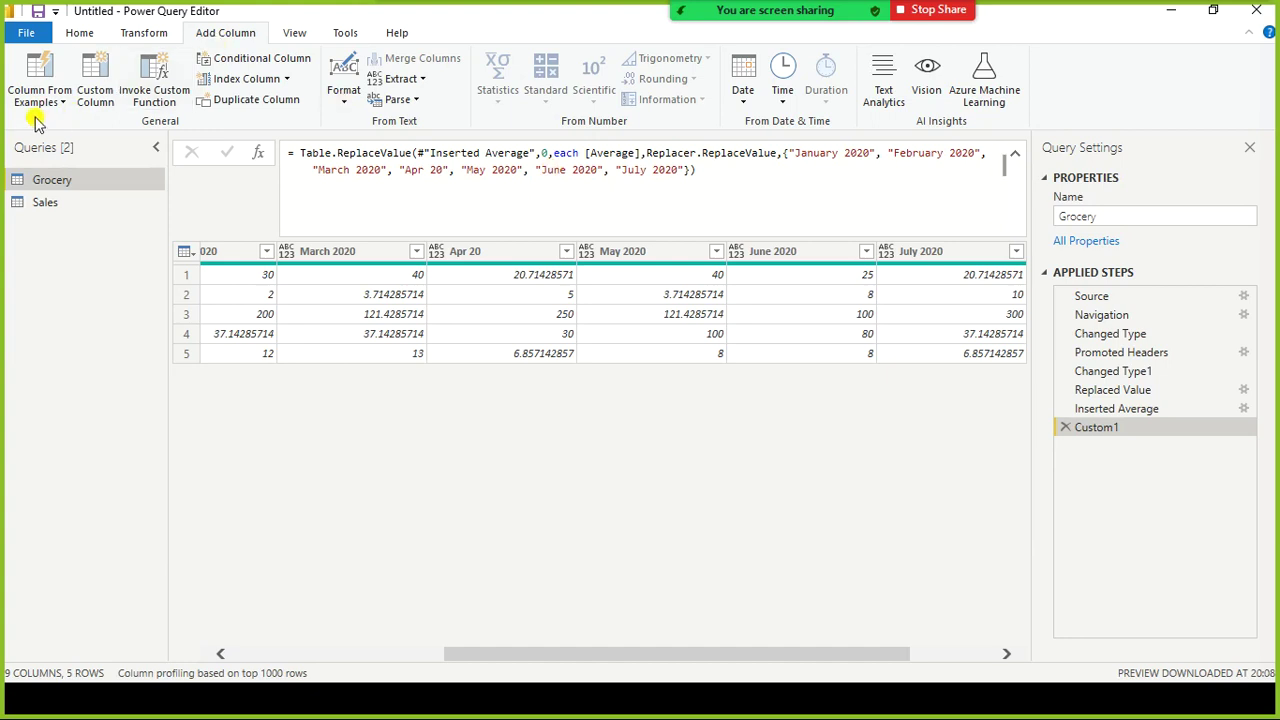
Step: Hide the query settings to widen the table preview and show the month columns together with the Average column
left_click(294, 33)
left_click(27, 86)
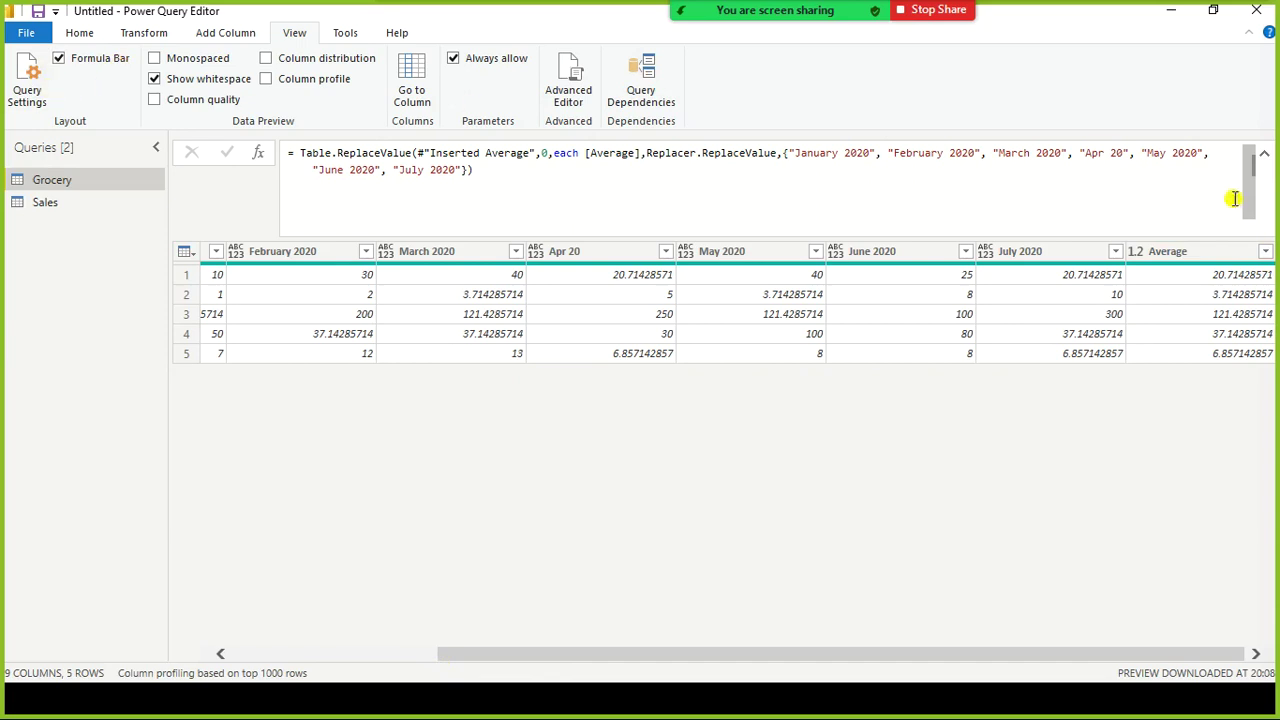
left_click_drag(520, 655, 716, 634)
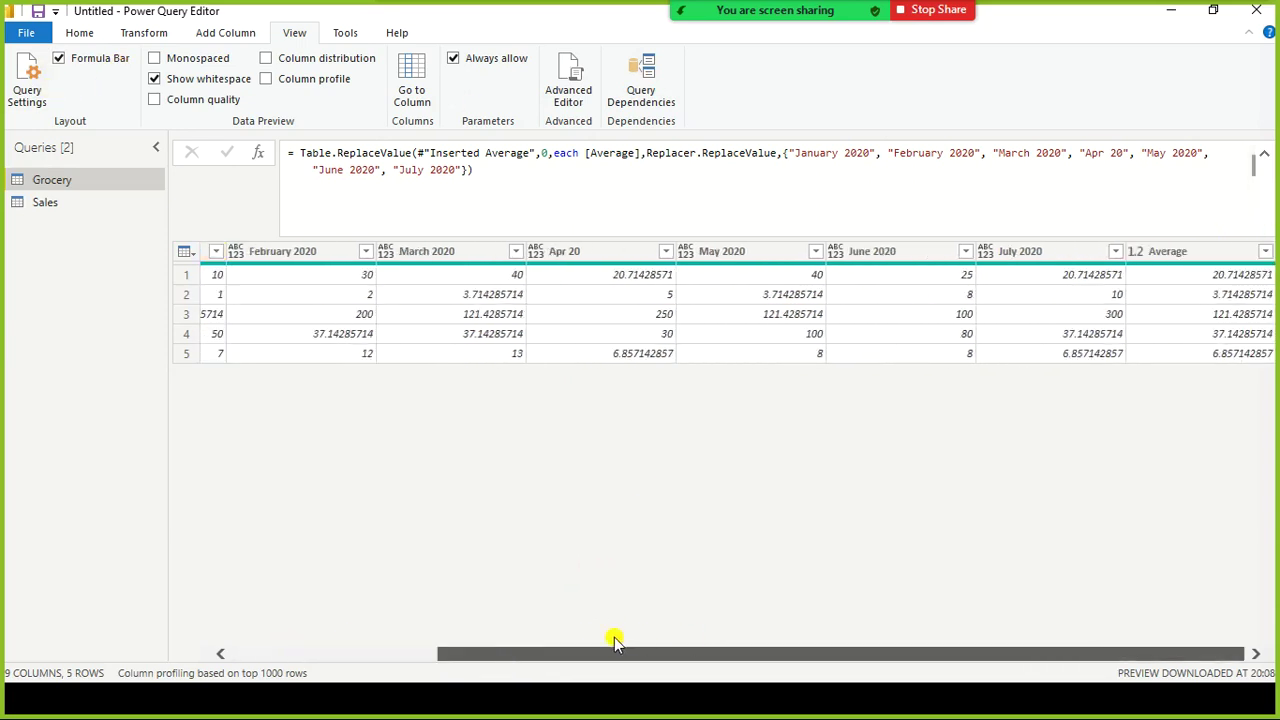
Step: Change the data type of the February 2020 and March 2020 columns to fixed decimal number
left_click(322, 257)
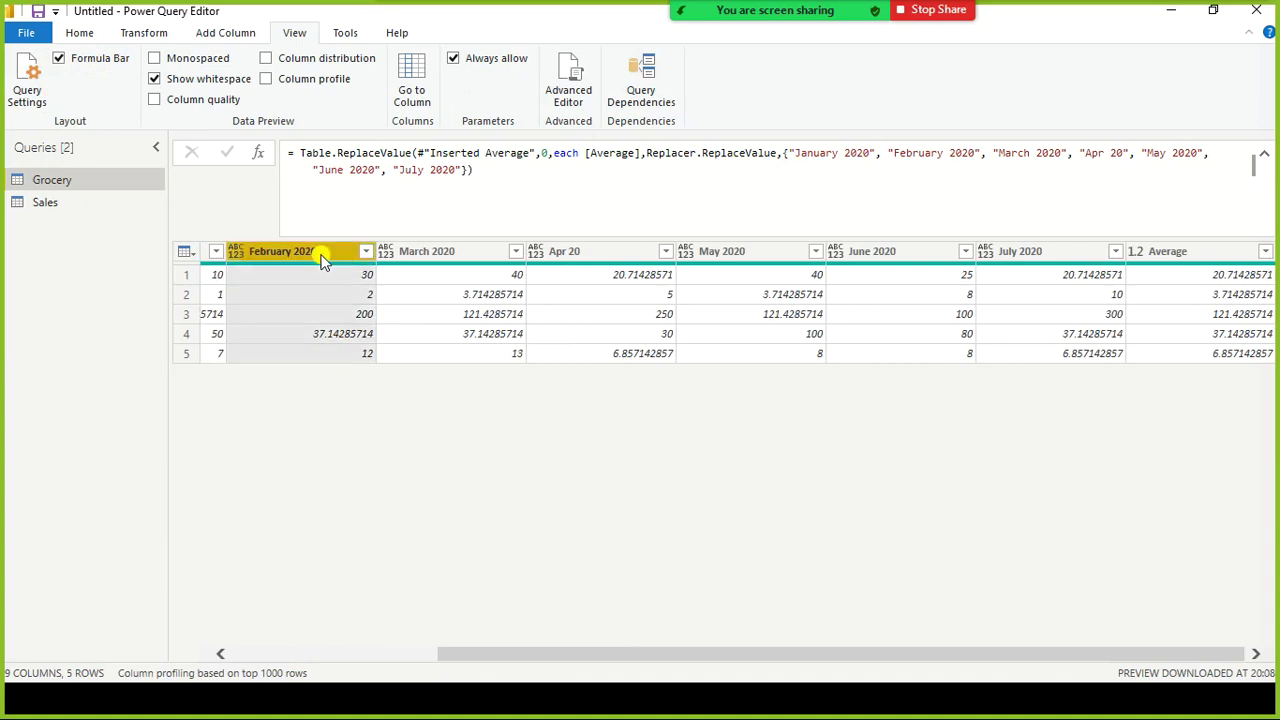
right_click(322, 259)
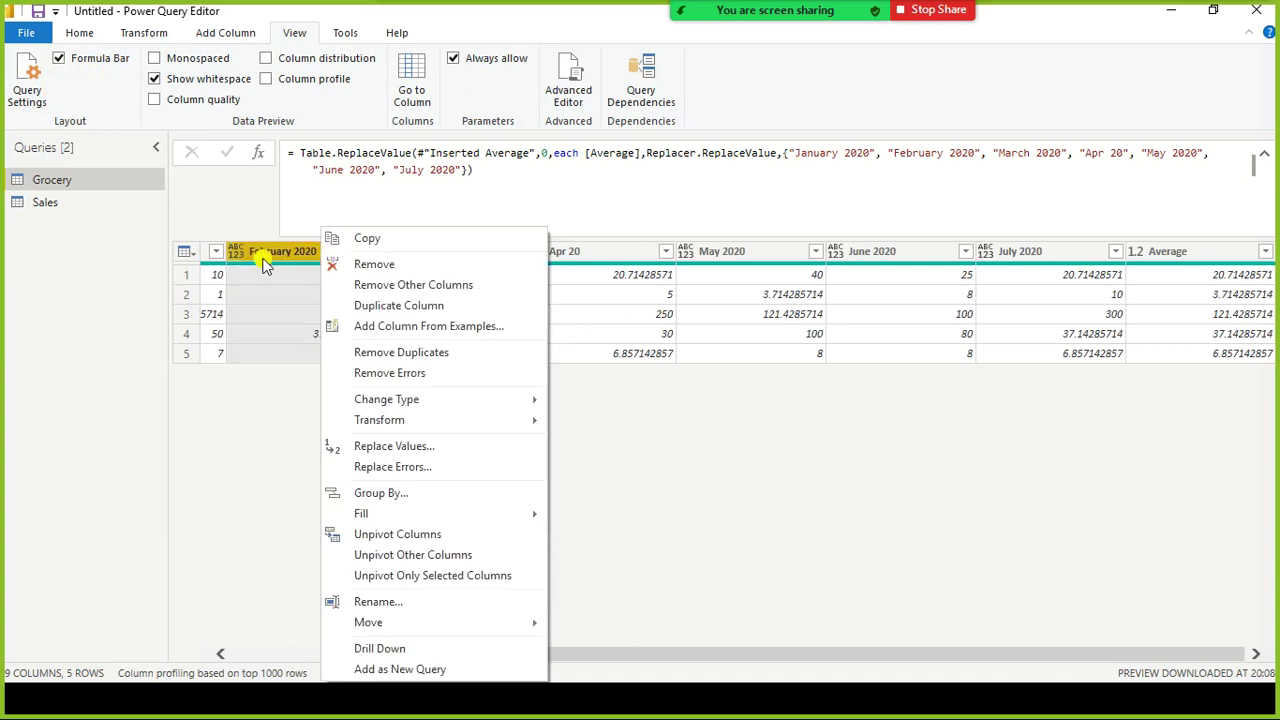
left_click(235, 254)
left_click(235, 254)
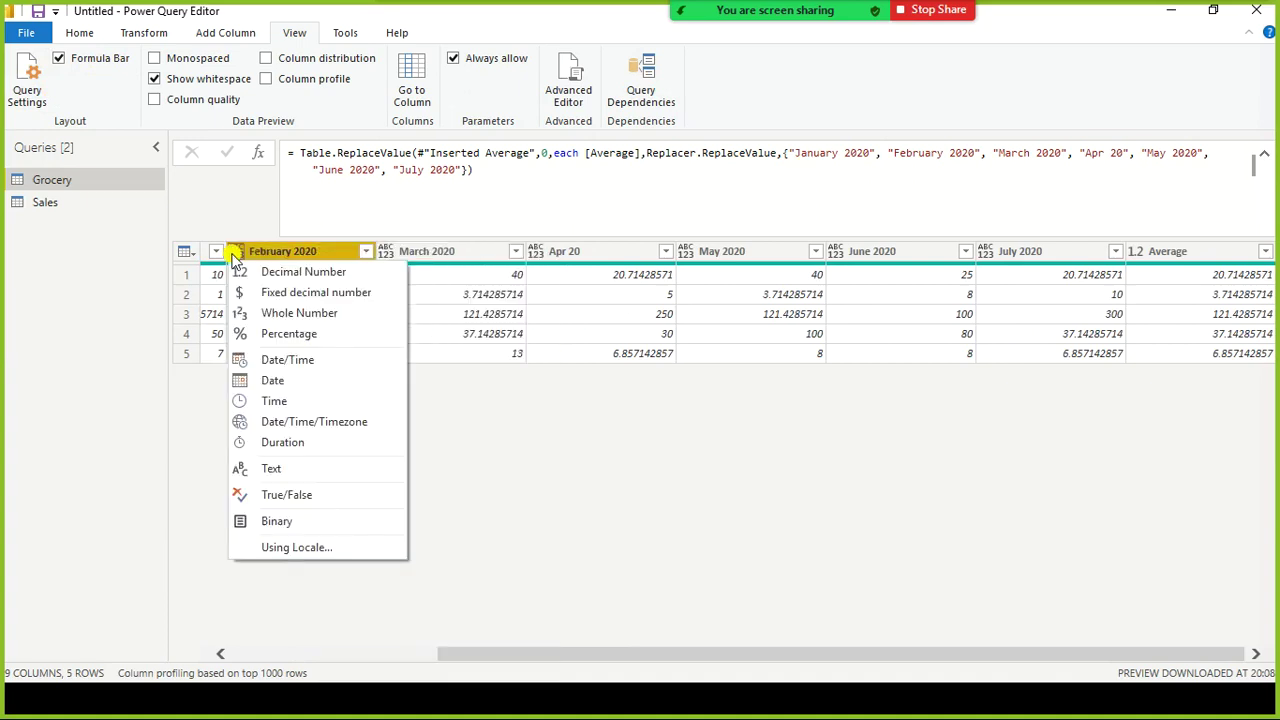
left_click(245, 295)
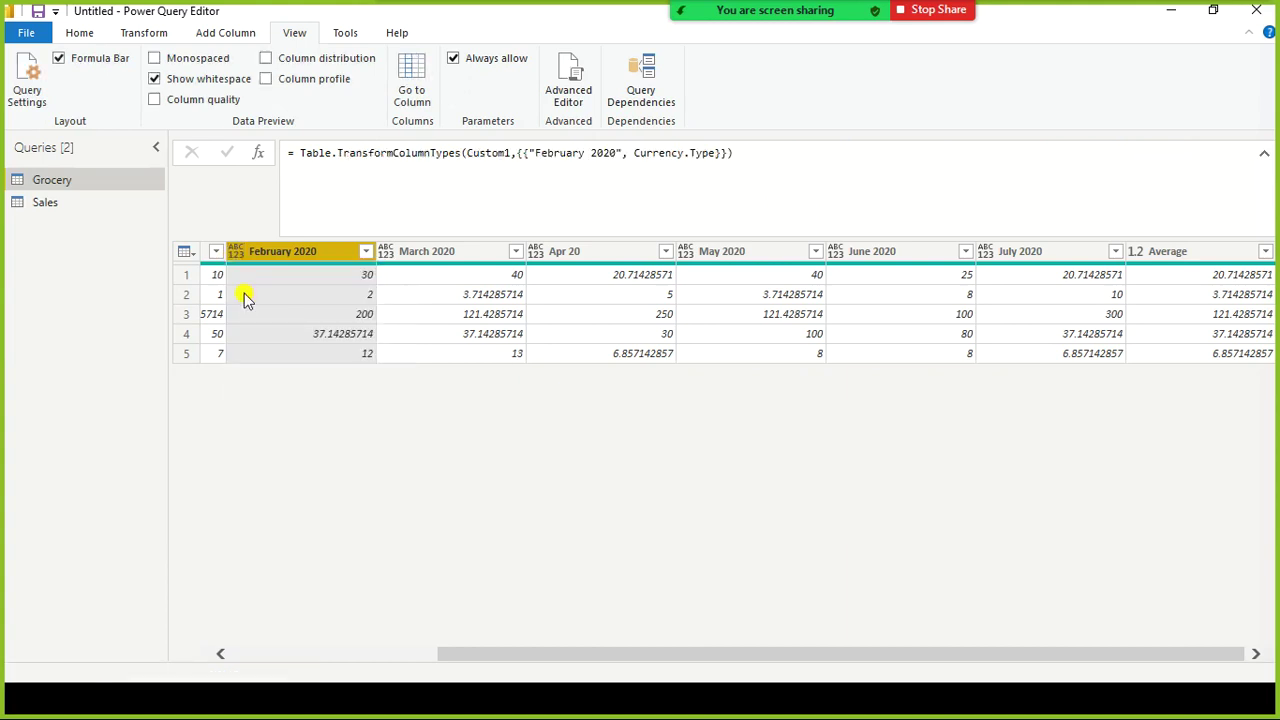
left_click(392, 254)
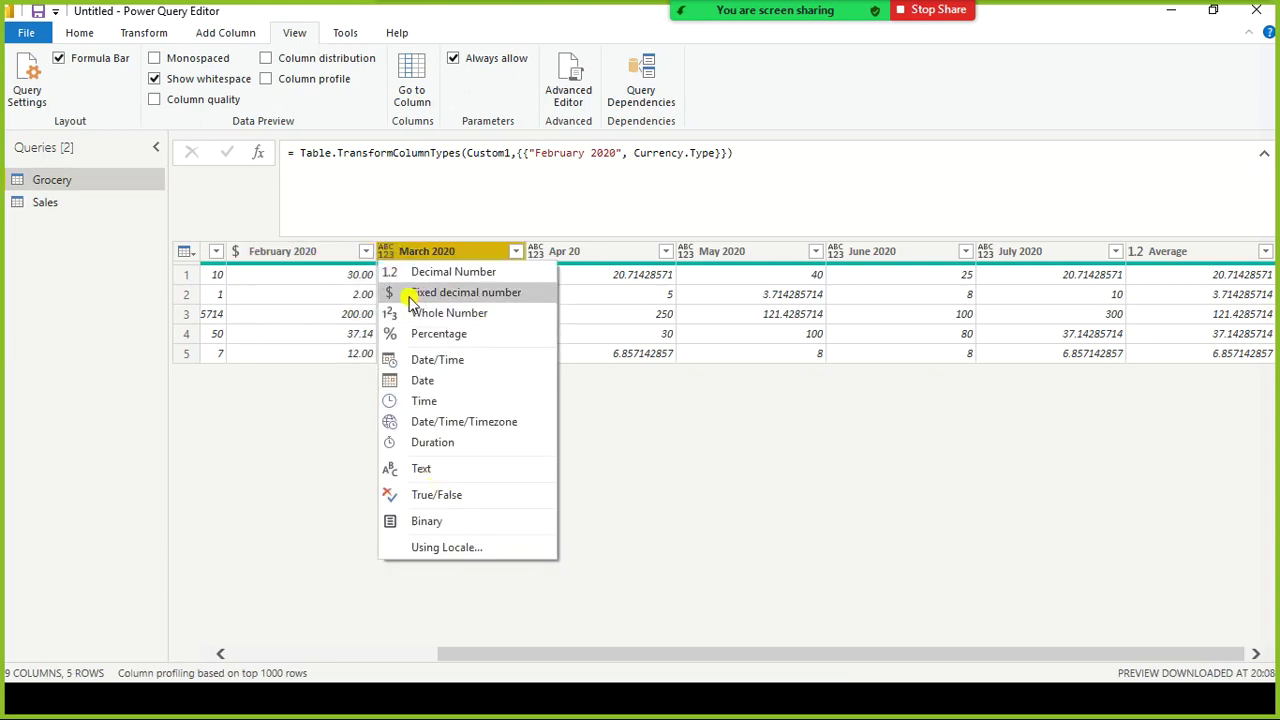
left_click(412, 300)
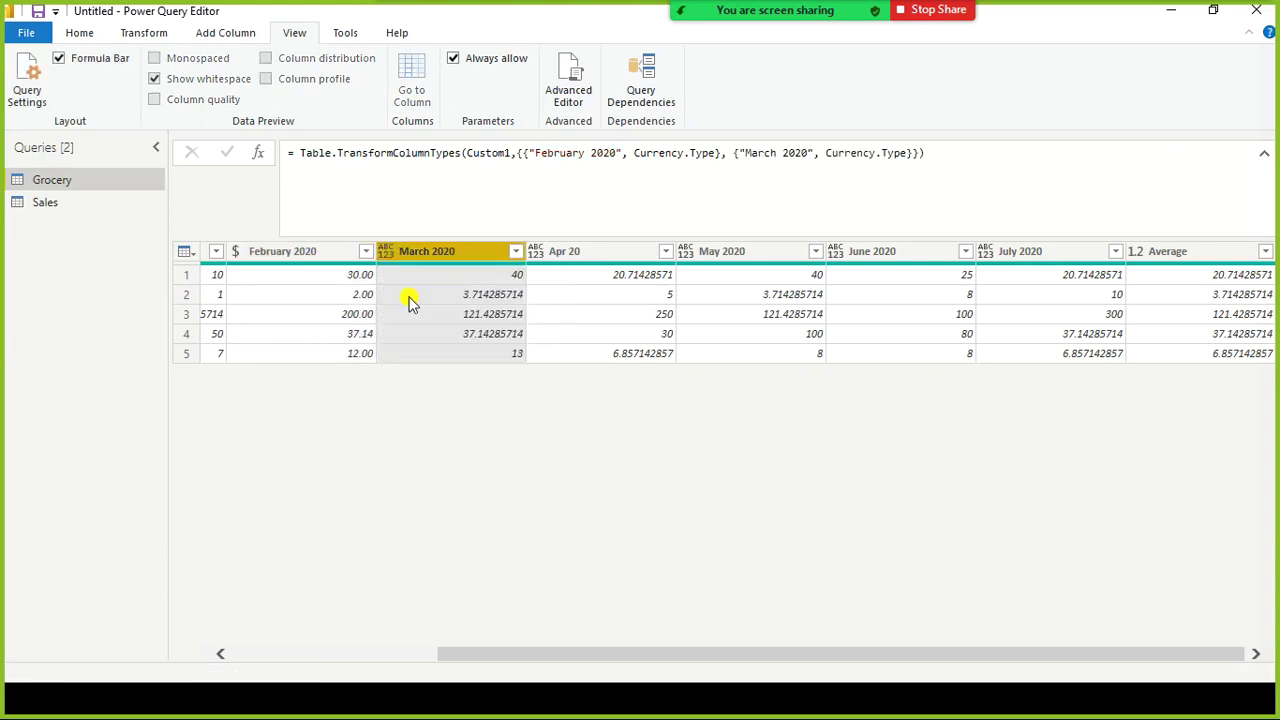
Step: Change the data type of the Apr 20 and May 2020 columns to fixed decimal number
left_click(587, 256)
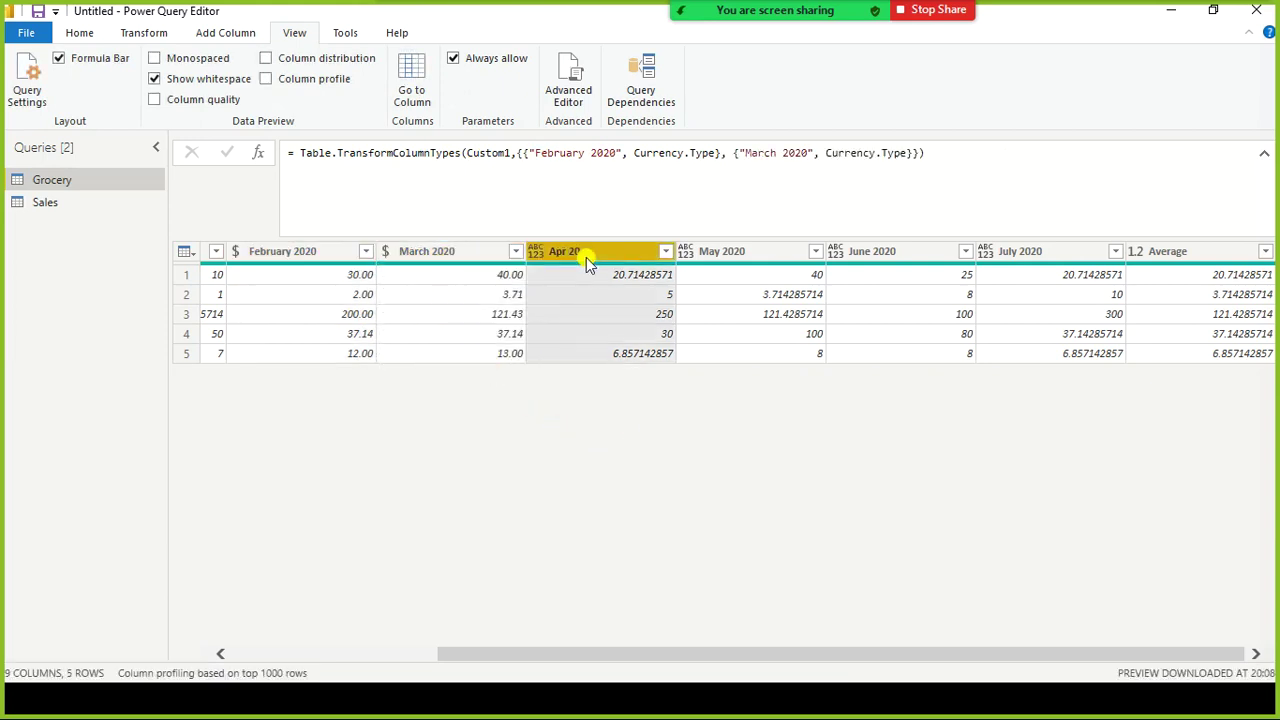
left_click(155, 33)
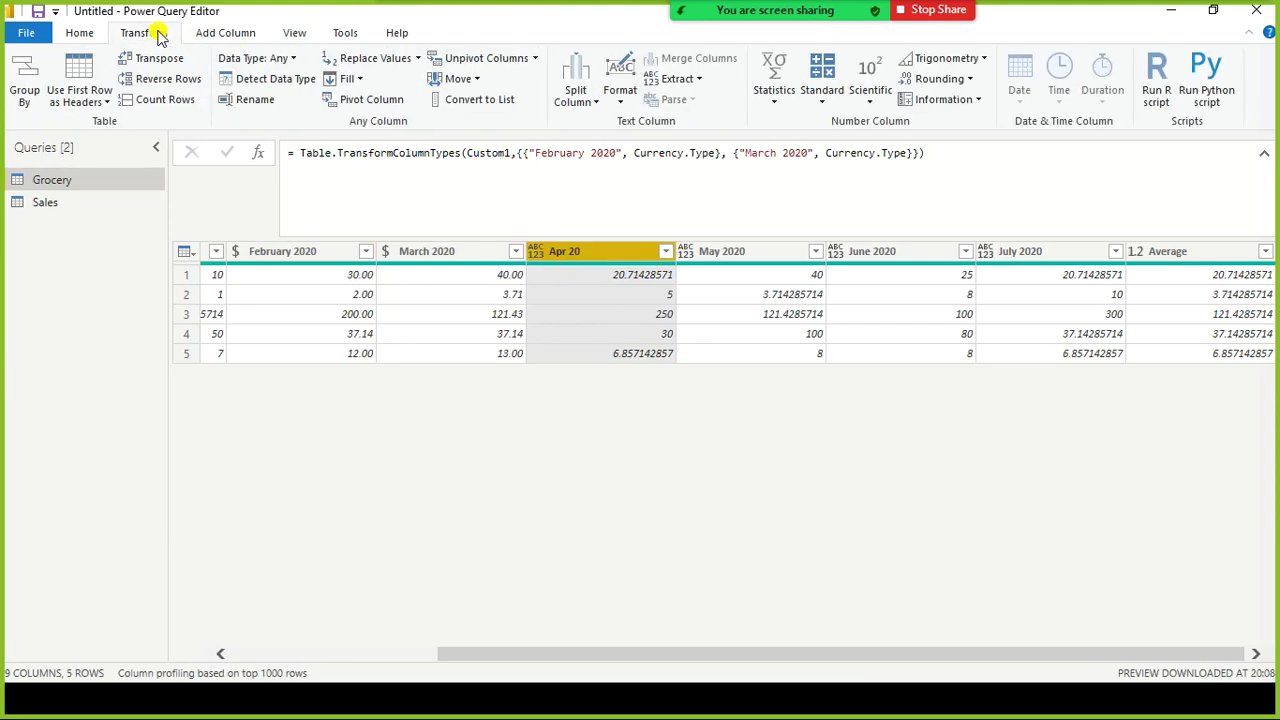
left_click(95, 36)
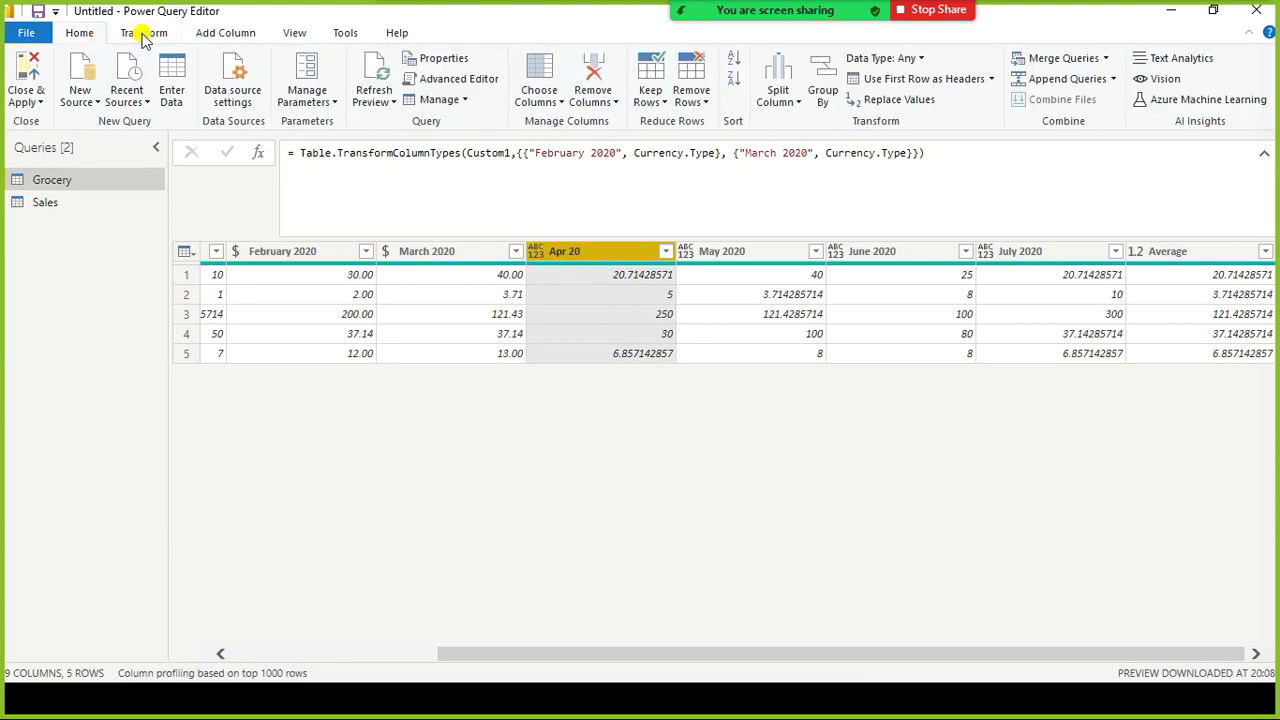
left_click(138, 33)
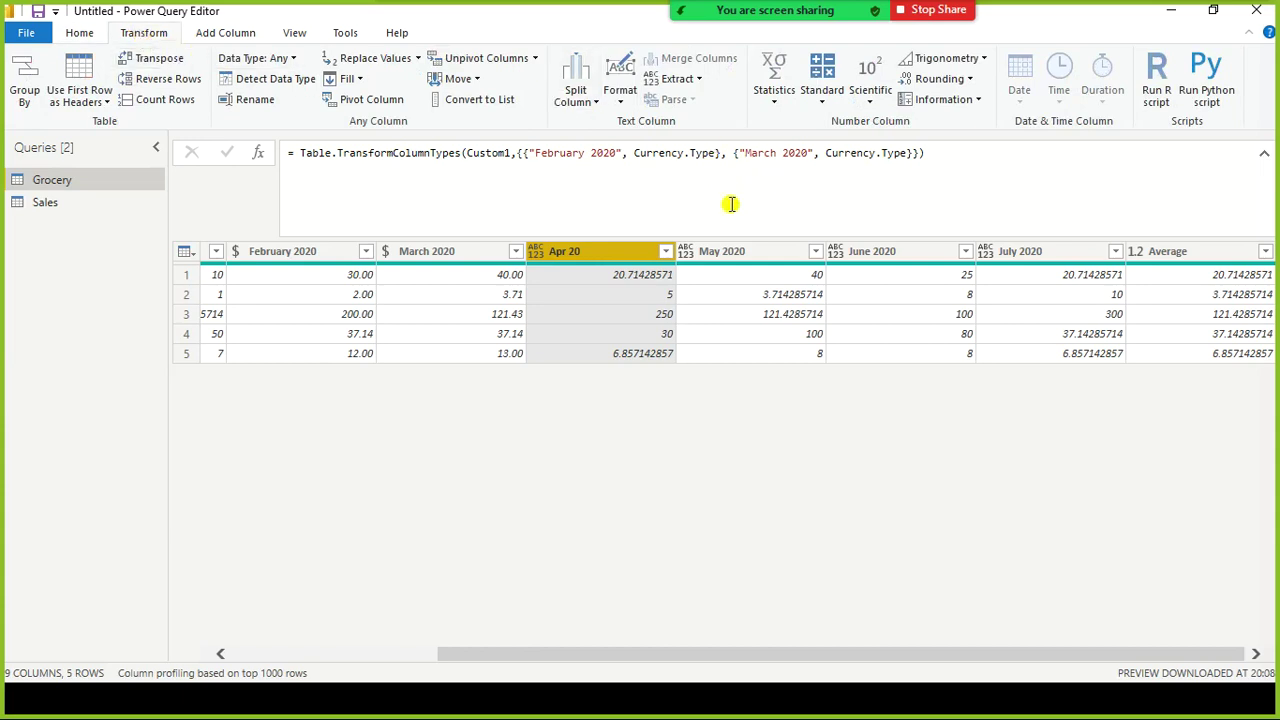
left_click(540, 247)
left_click(568, 288)
left_click(686, 252)
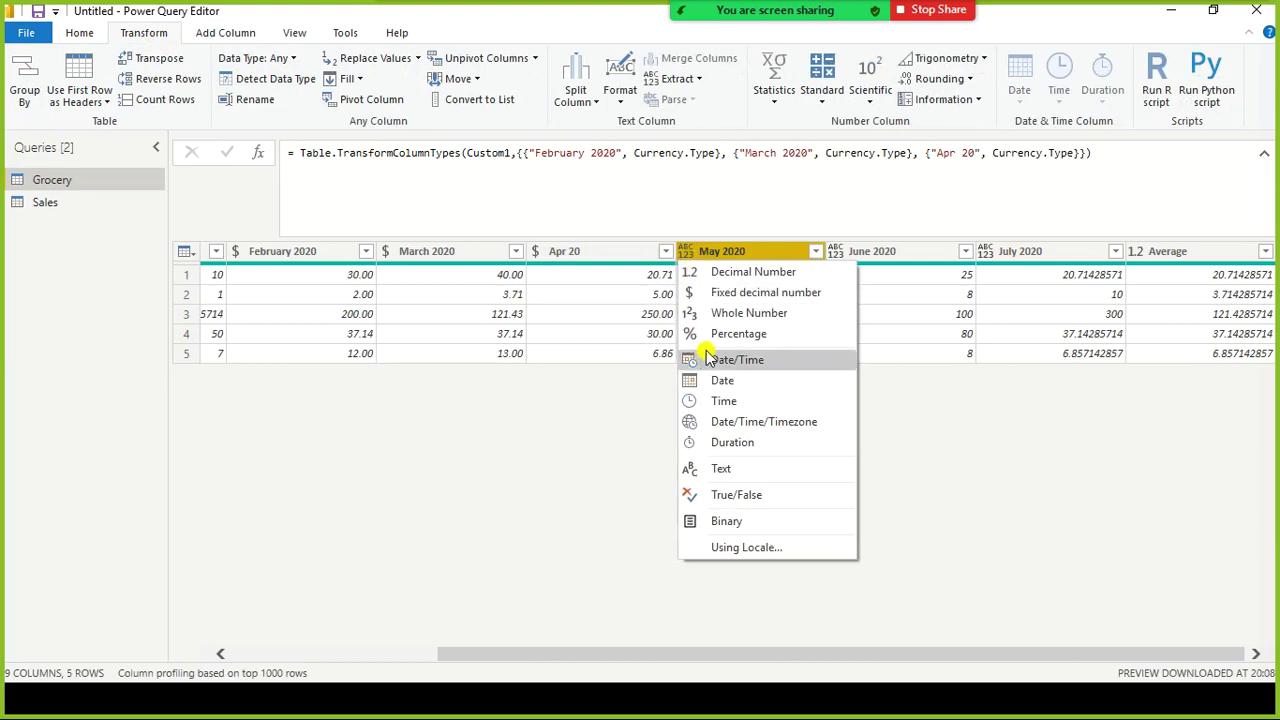
left_click(741, 306)
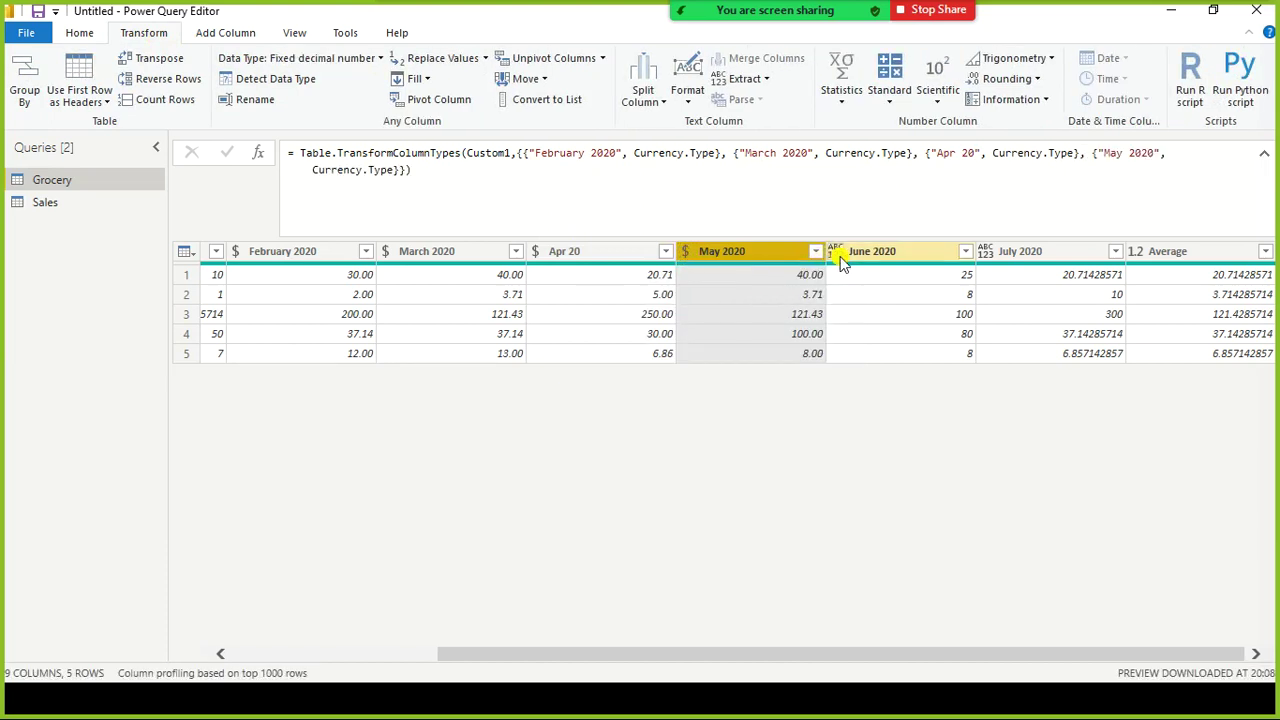
left_click(836, 252)
left_click(995, 252)
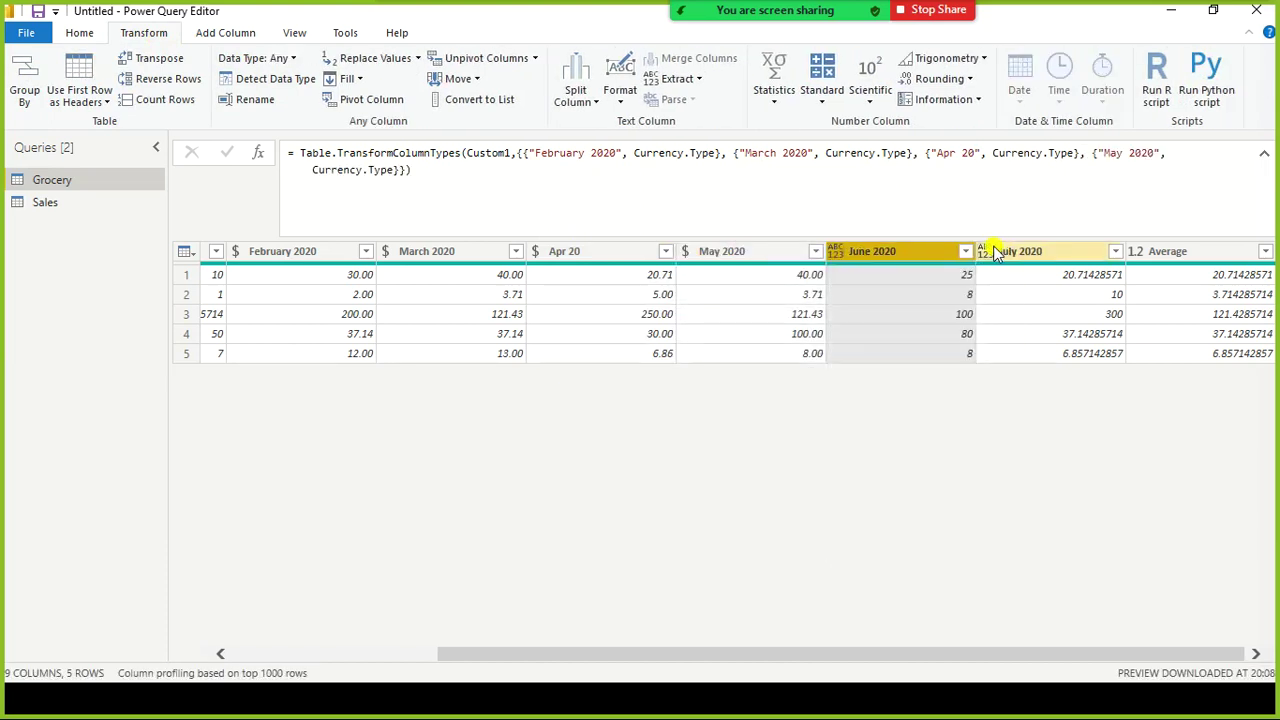
left_click(986, 252)
left_click(1137, 251)
left_click(1137, 251)
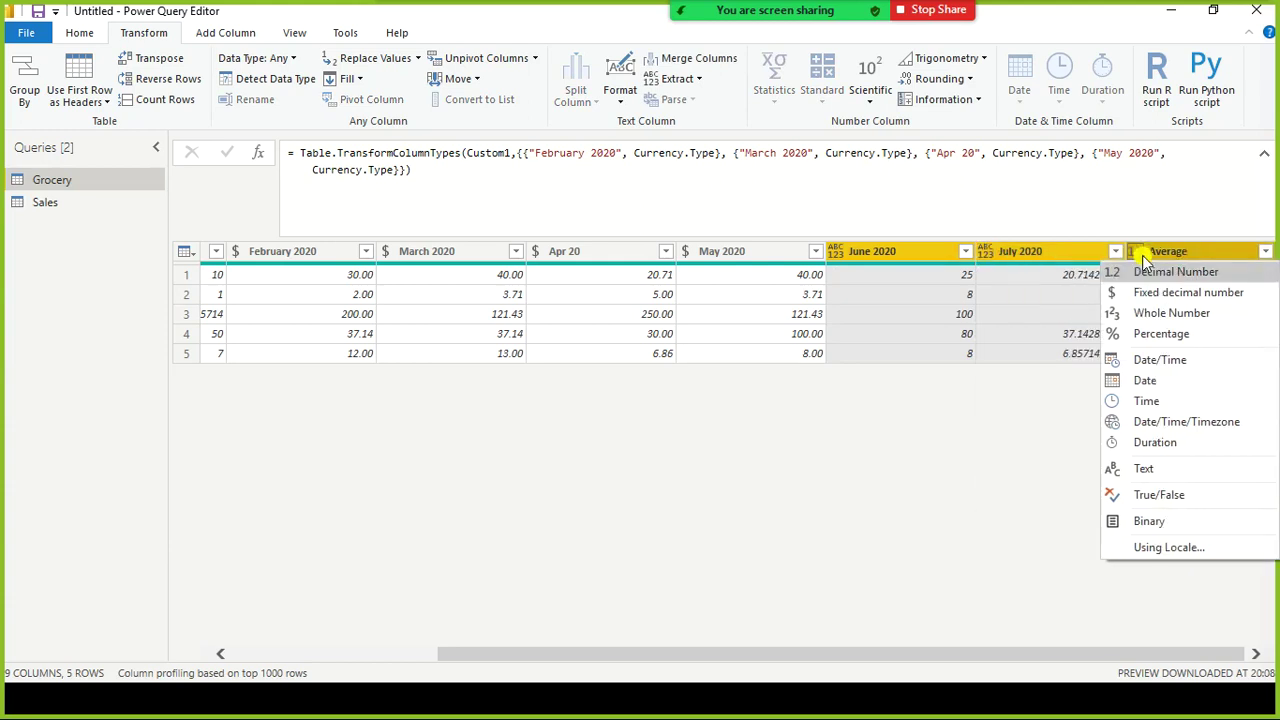
left_click(838, 660)
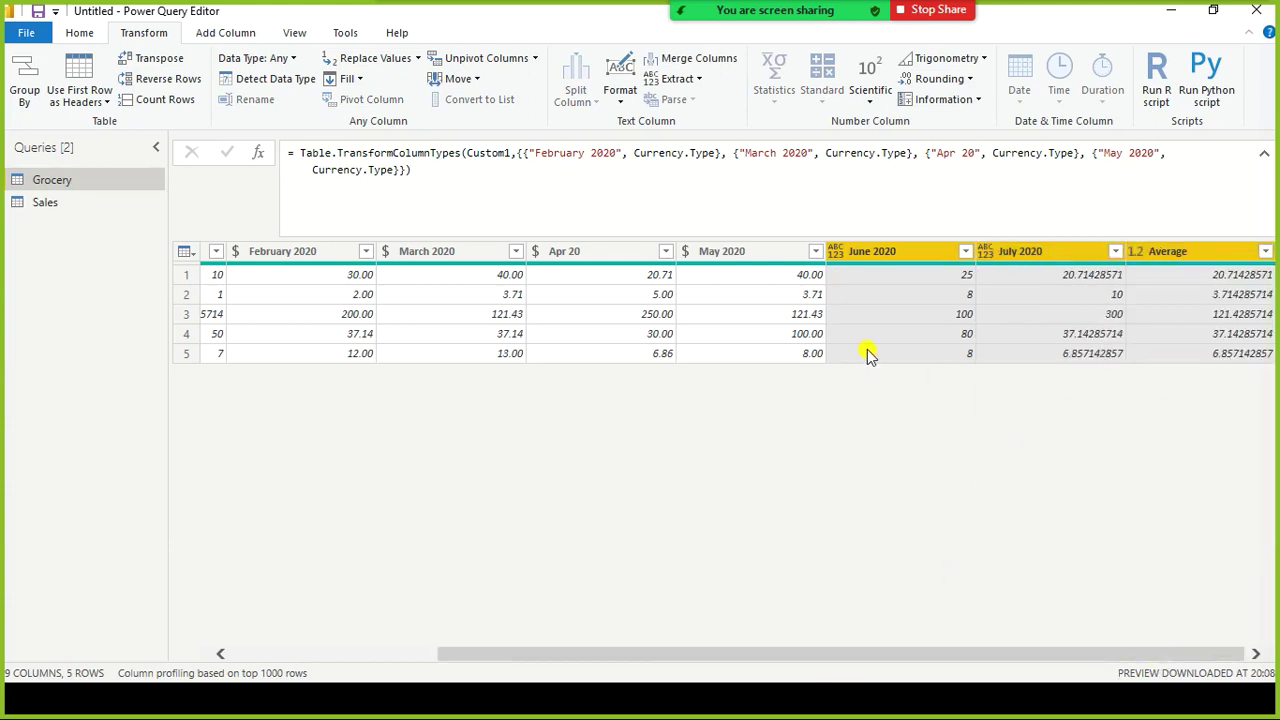
Step: Set the June 2020, July 2020 and Average columns to the fixed decimal number type
left_click(835, 252)
left_click(883, 293)
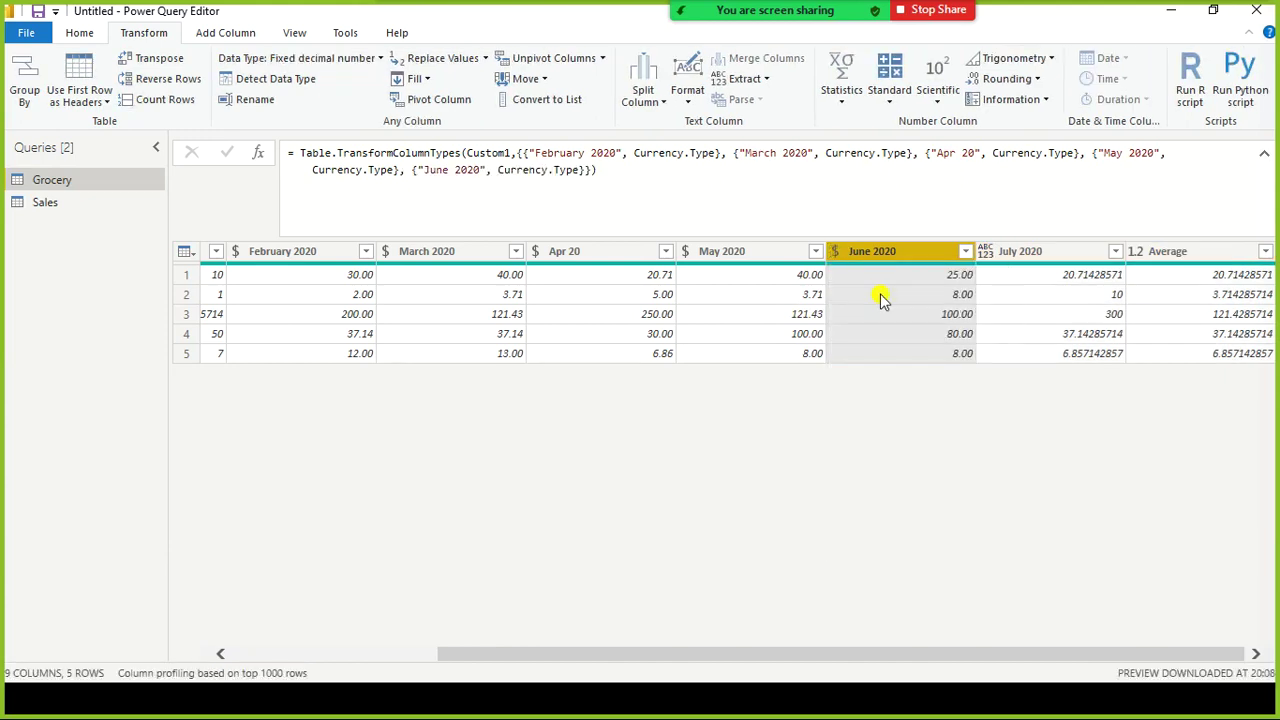
left_click(986, 251)
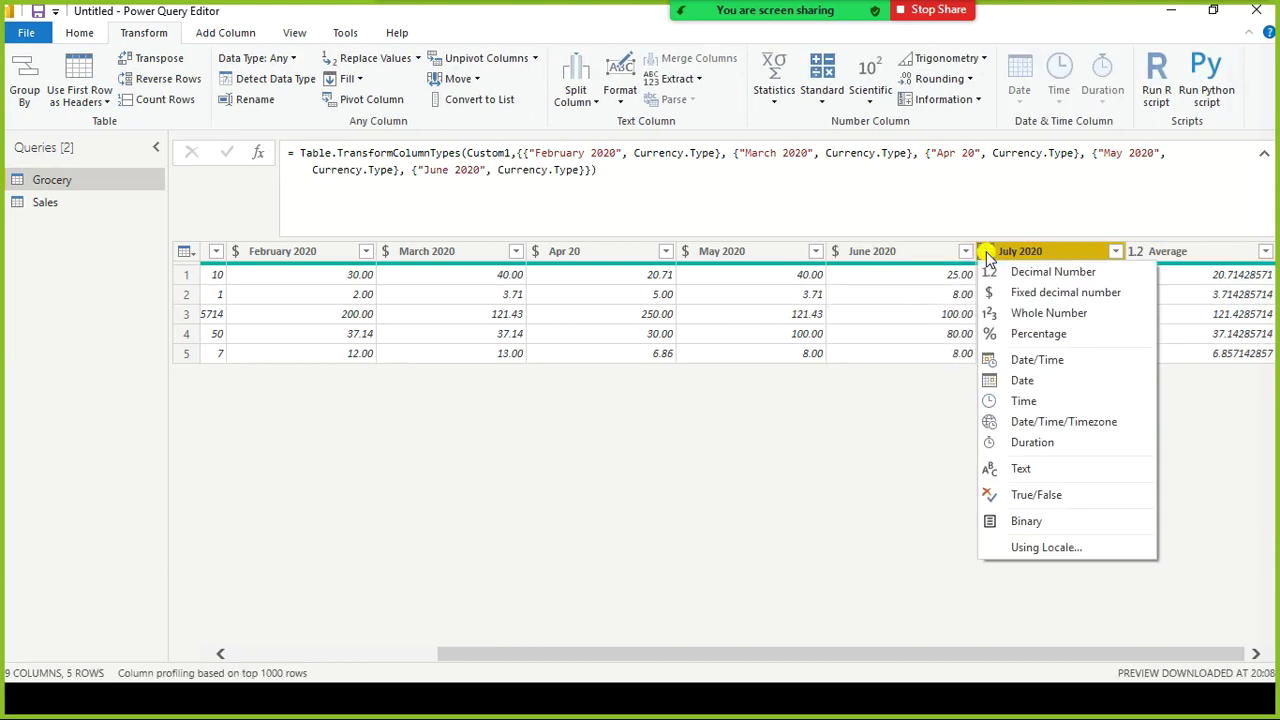
left_click(1060, 293)
left_click(1147, 254)
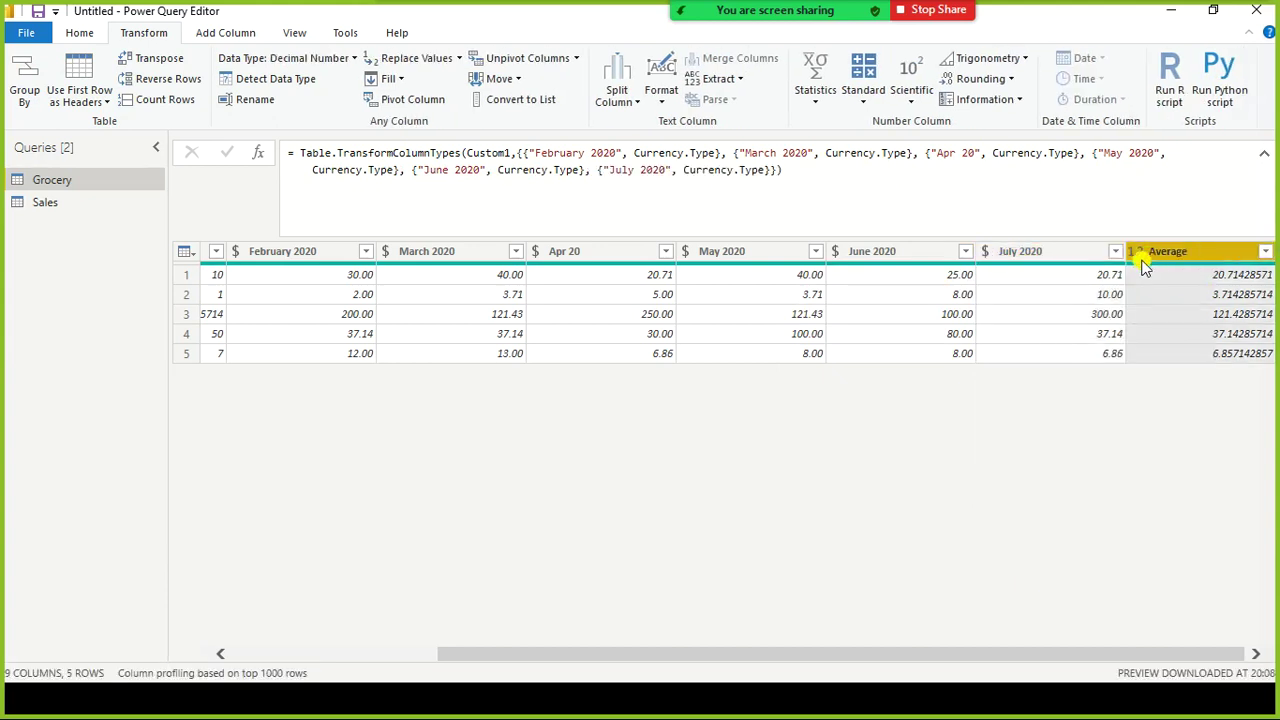
left_click(1140, 256)
left_click(1125, 292)
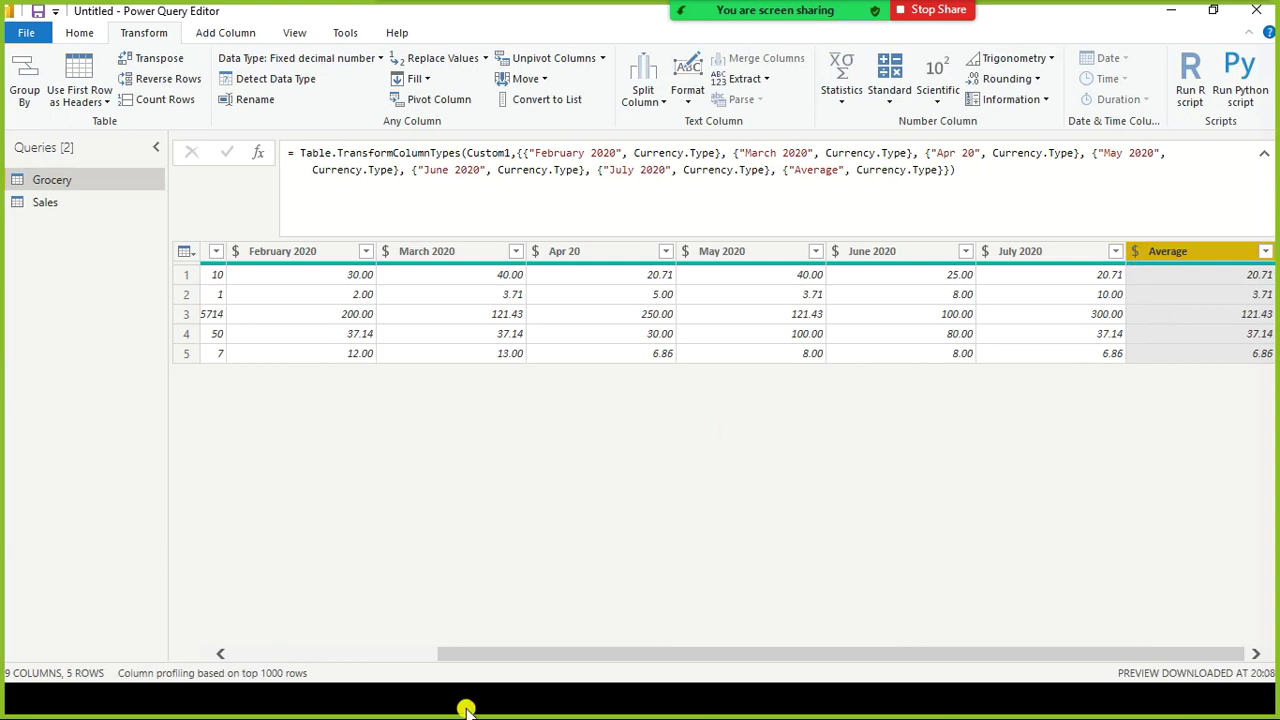
Step: Convert the January 2020 column to the fixed decimal number type
left_click_drag(543, 657, 309, 649)
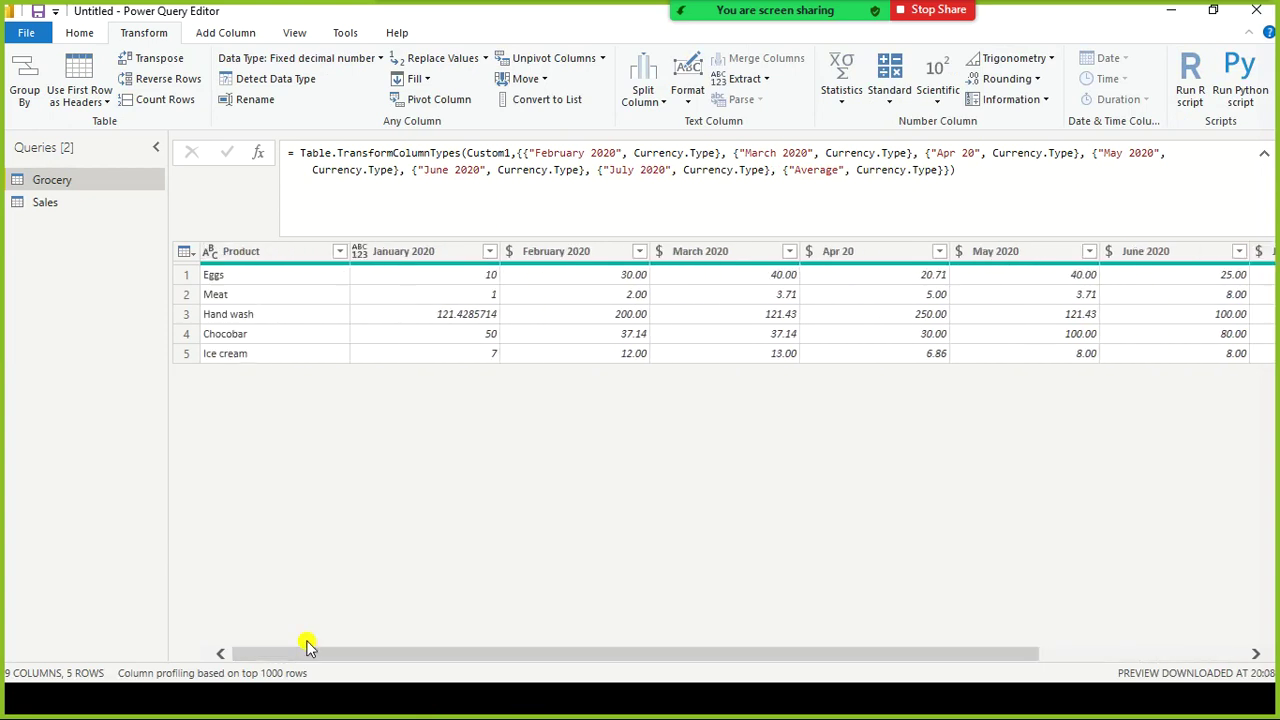
left_click(361, 253)
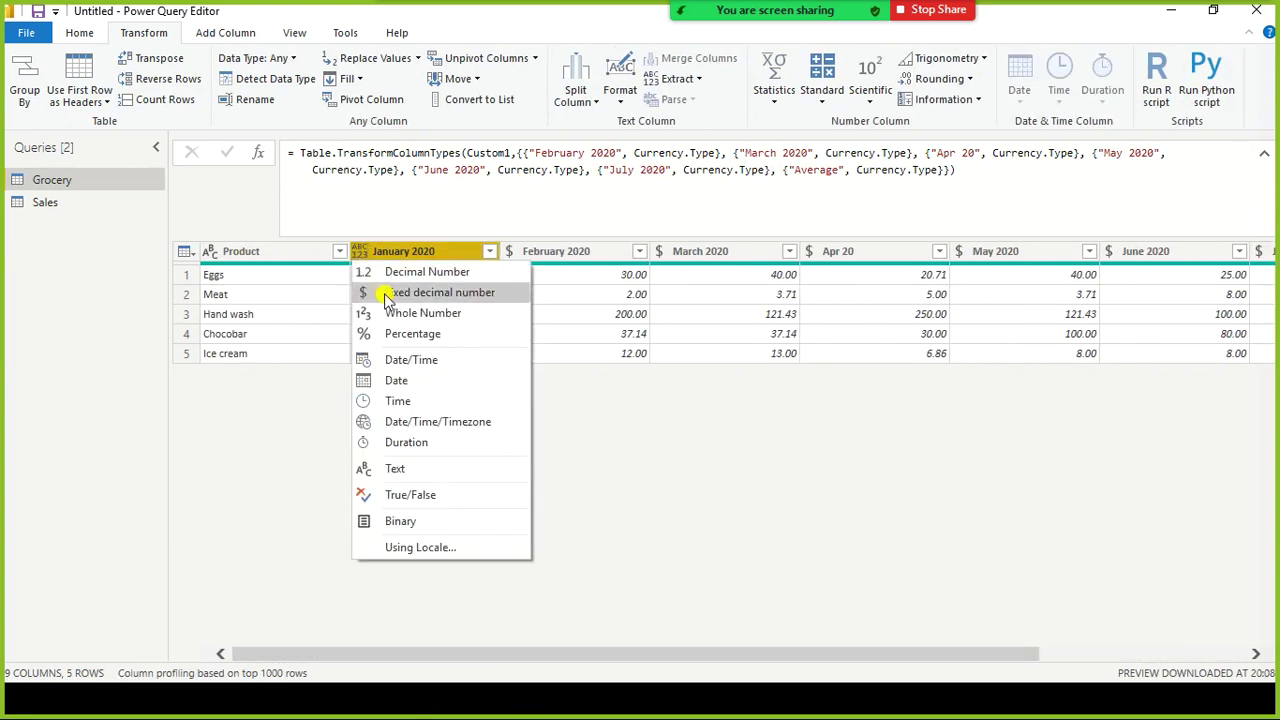
left_click(385, 291)
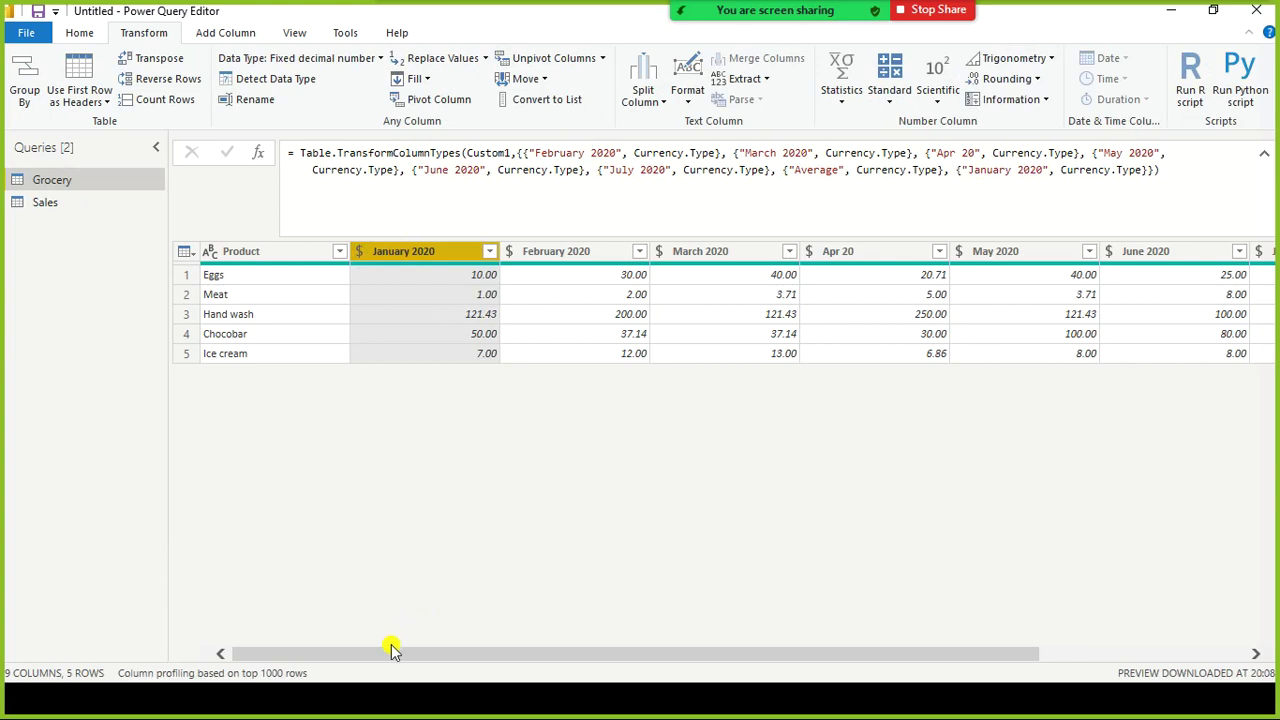
Step: Apply the query changes and close the query editor to return to the Power BI Desktop report
left_click_drag(391, 652, 1107, 601)
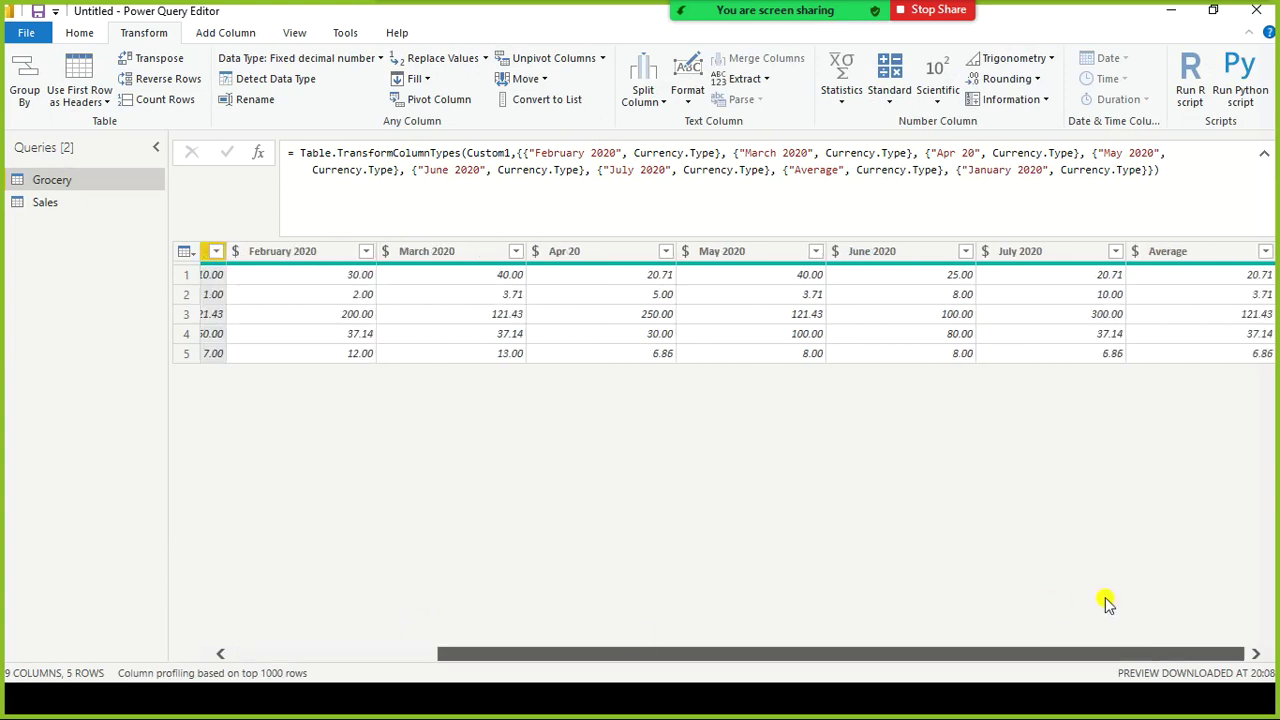
left_click(47, 34)
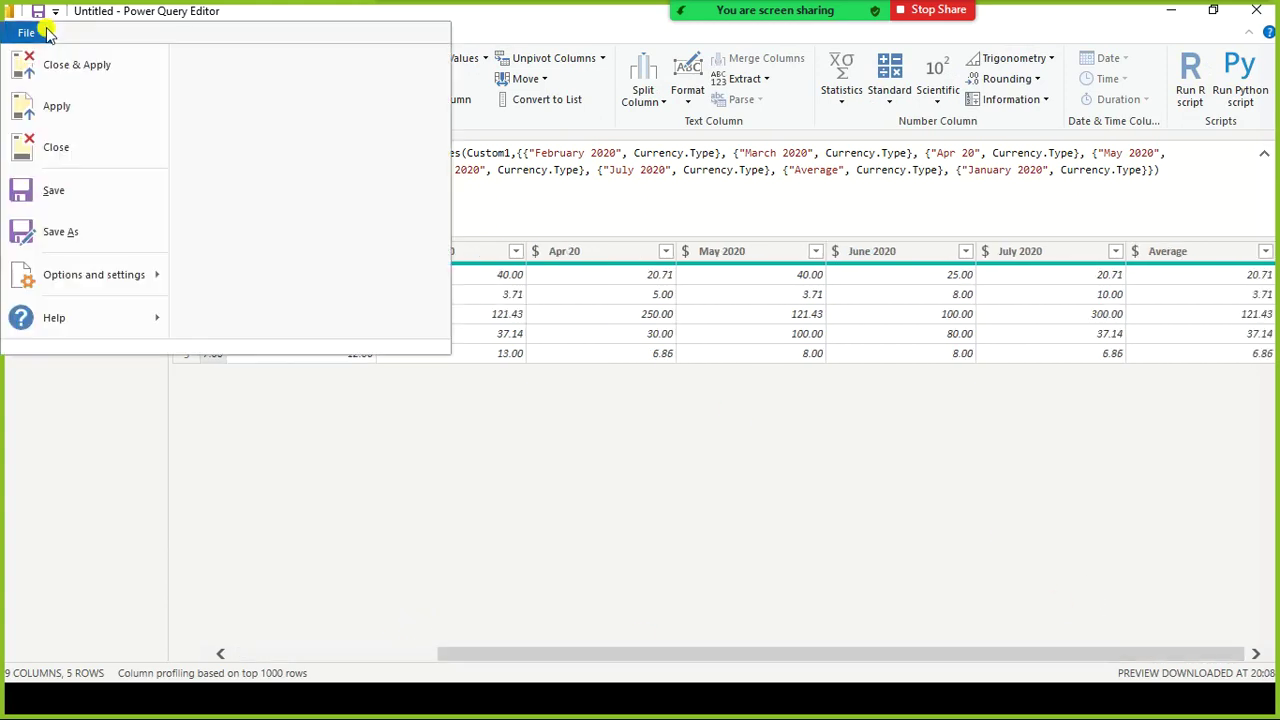
left_click(94, 67)
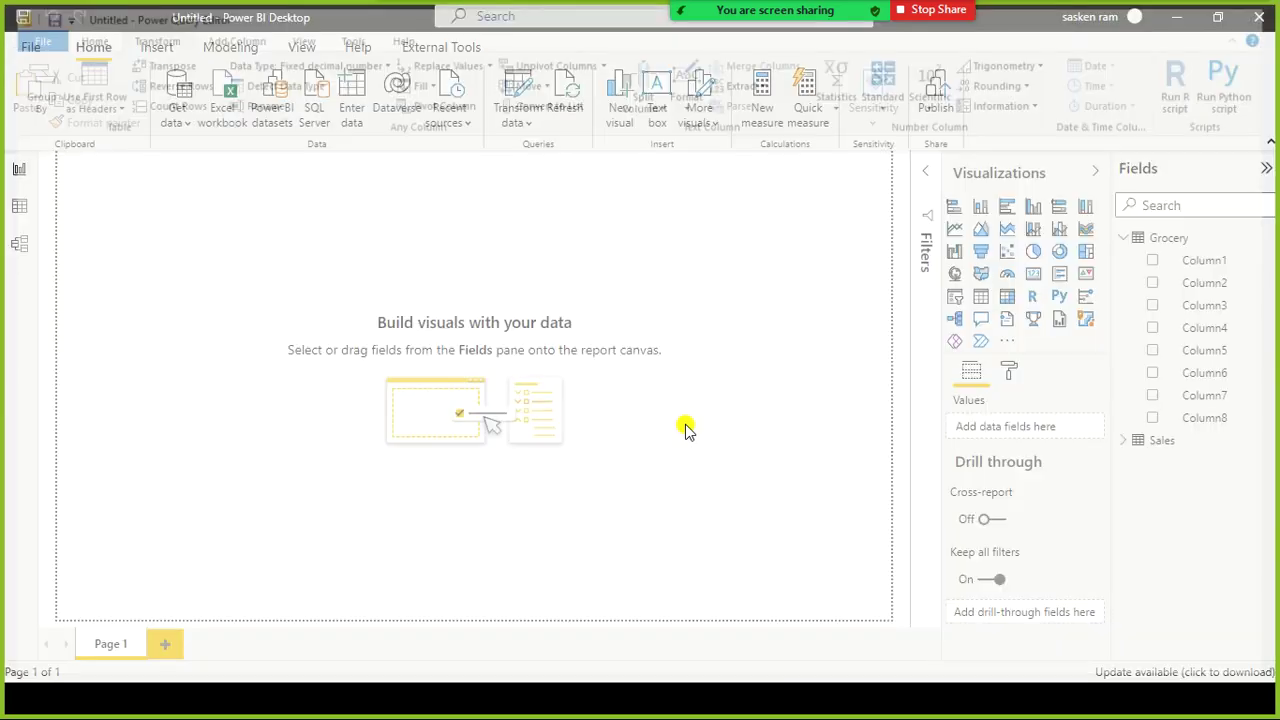